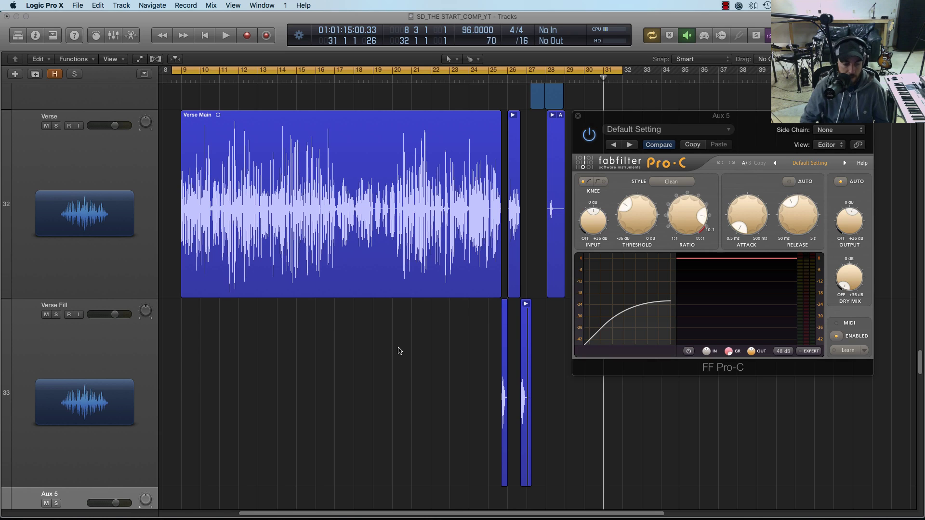
Step: Play back the verse vocals through the compressor and stop playback
key("space")
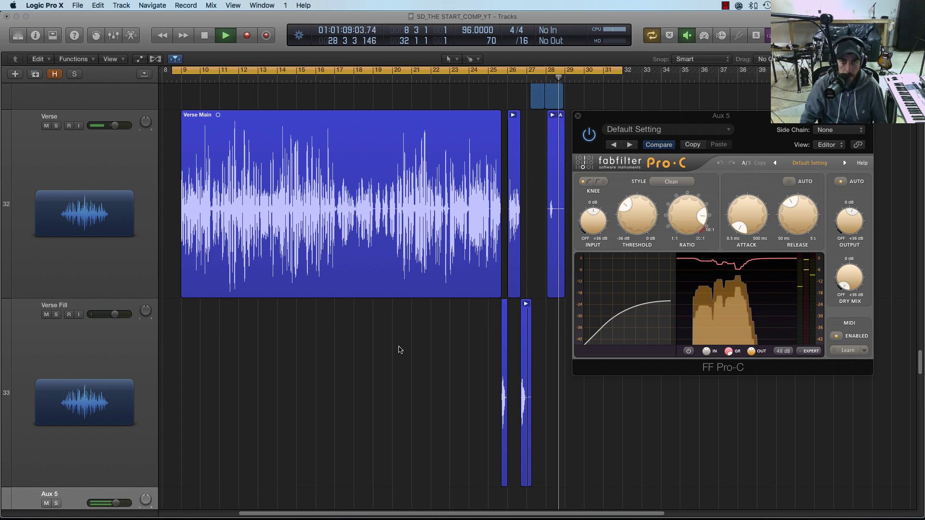
key("space")
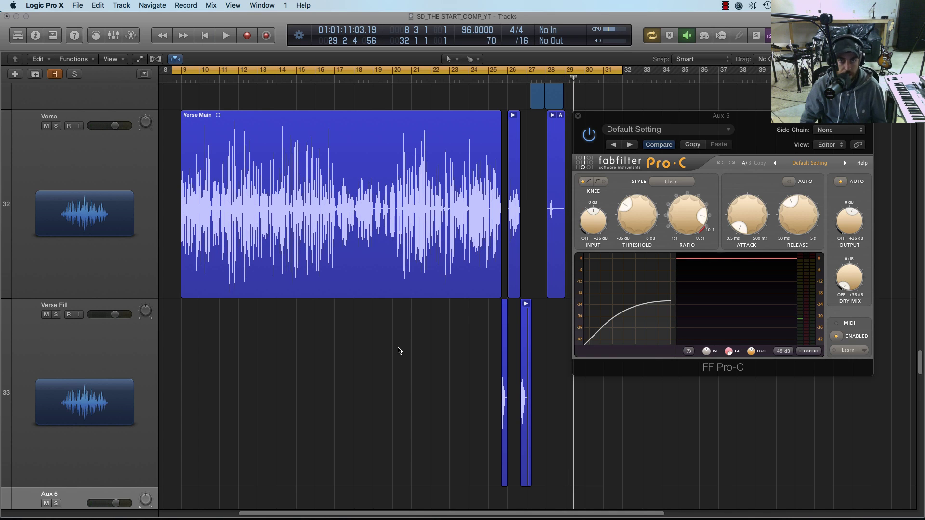
Step: Examine the Aux 5 channel's inserts and sends in the enlarged mixer, and close the mixer
key("x")
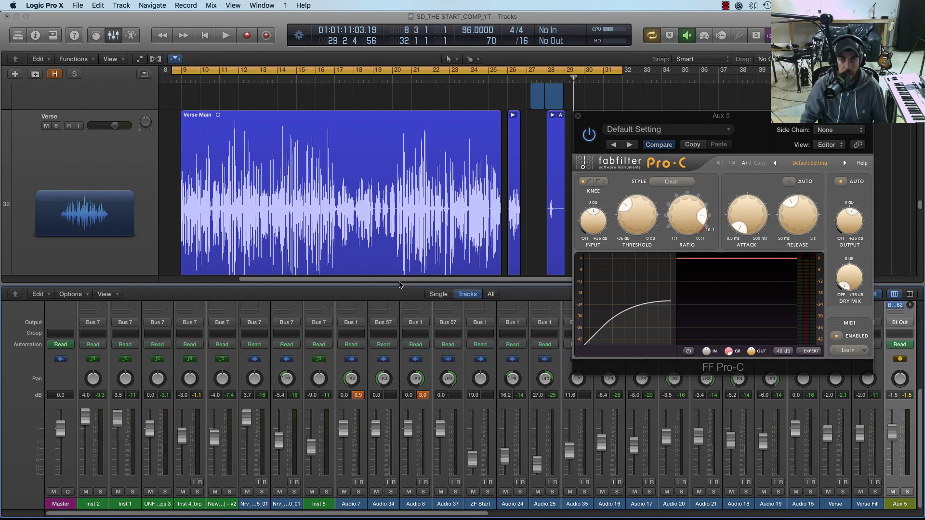
left_click_drag(399, 208, 403, 105)
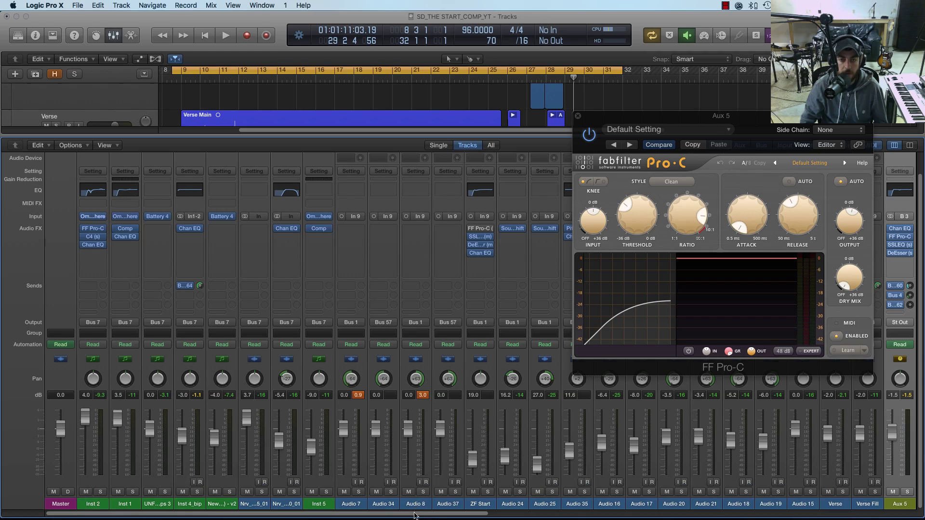
left_click_drag(414, 513, 700, 489)
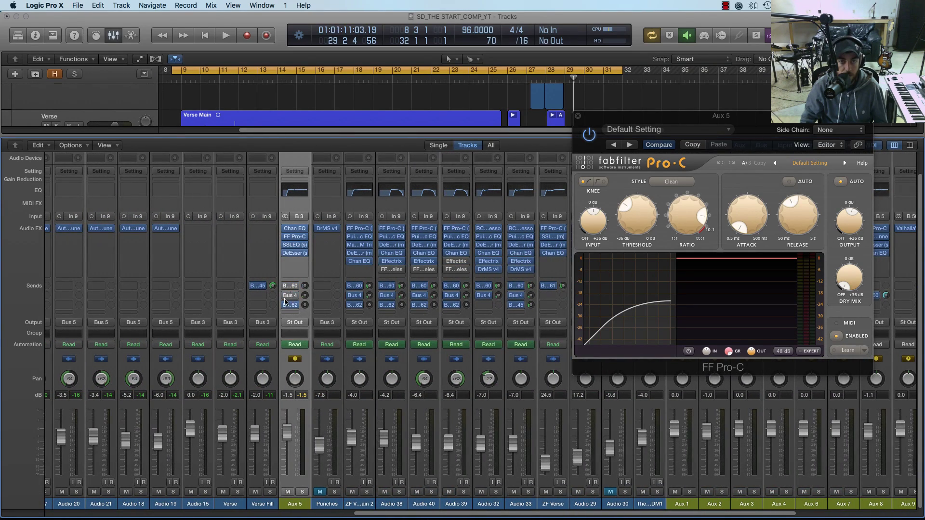
key("x")
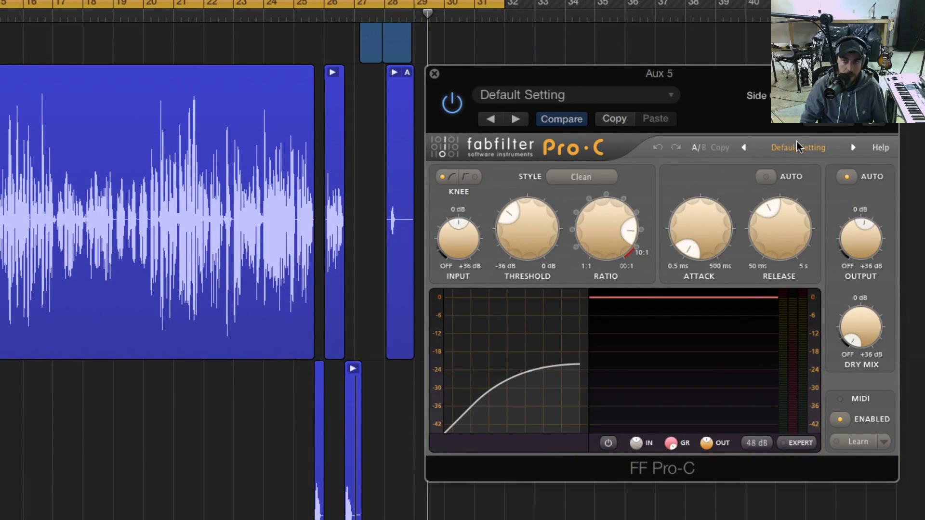
Step: Load the compressor's Default Setting preset, and set the threshold to 0 dB and the ratio to 1:1
left_click(796, 146)
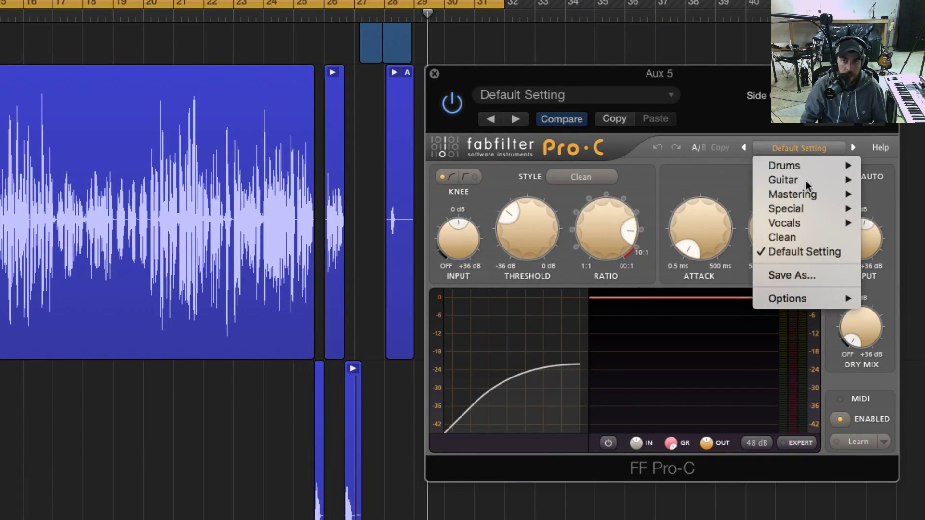
left_click(804, 255)
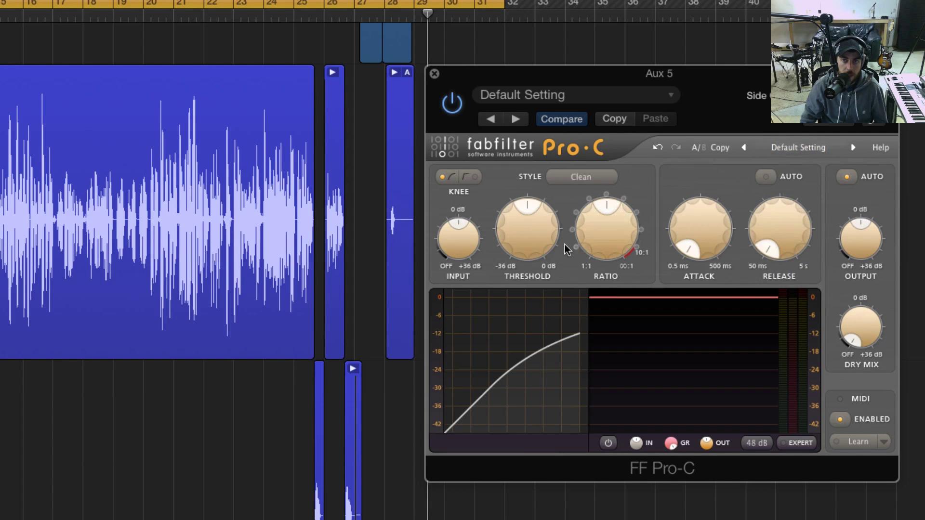
left_click_drag(547, 237, 561, 124)
left_click_drag(594, 218, 538, 318)
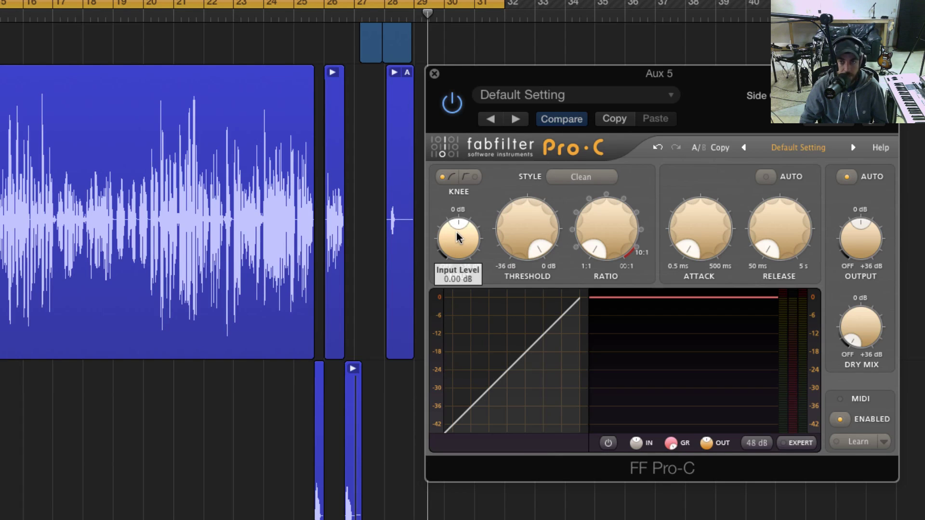
Step: Sweep the compressor's input level down and up, and reset it to 0 dB
mouse_move(456, 250)
left_mouse_down()
mouse_move(457, 268)
mouse_move(463, 213)
mouse_move(460, 248)
left_mouse_up()
mouse_move(459, 254)
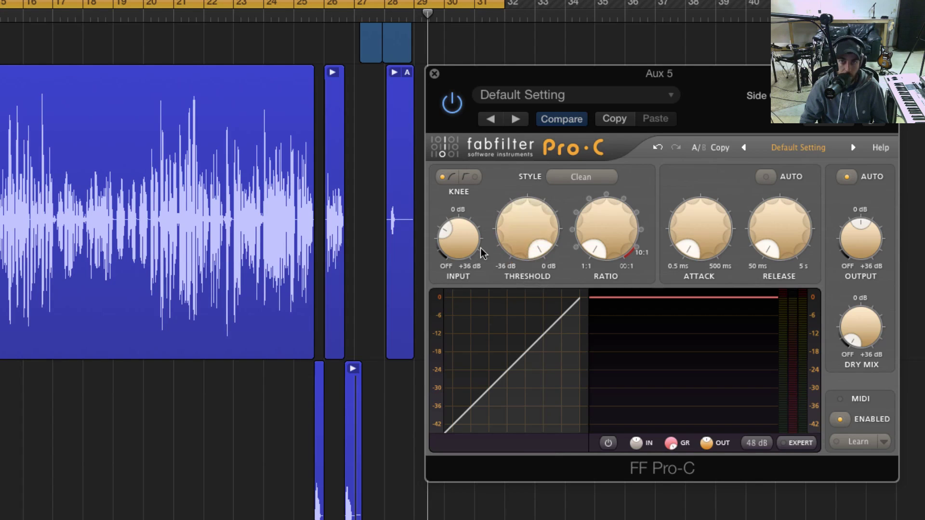
left_click_drag(461, 247, 468, 203)
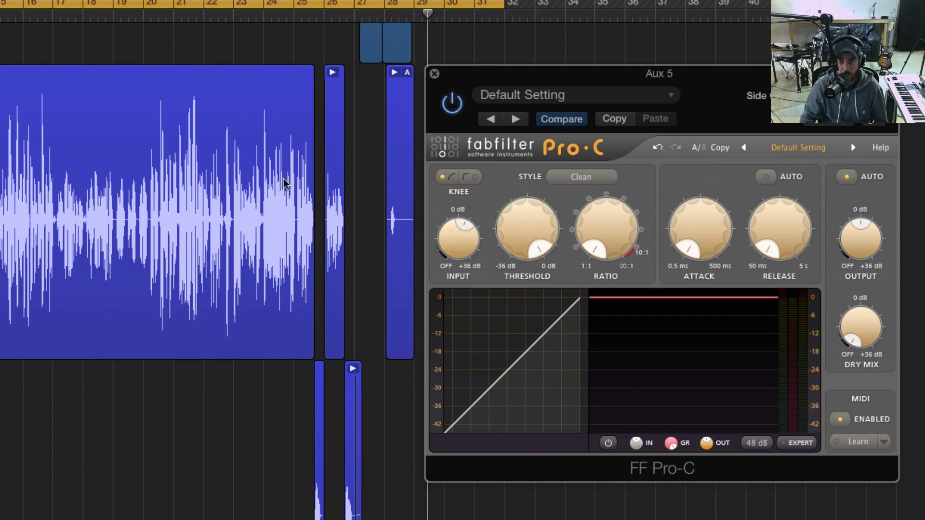
left_click_drag(447, 234, 461, 249)
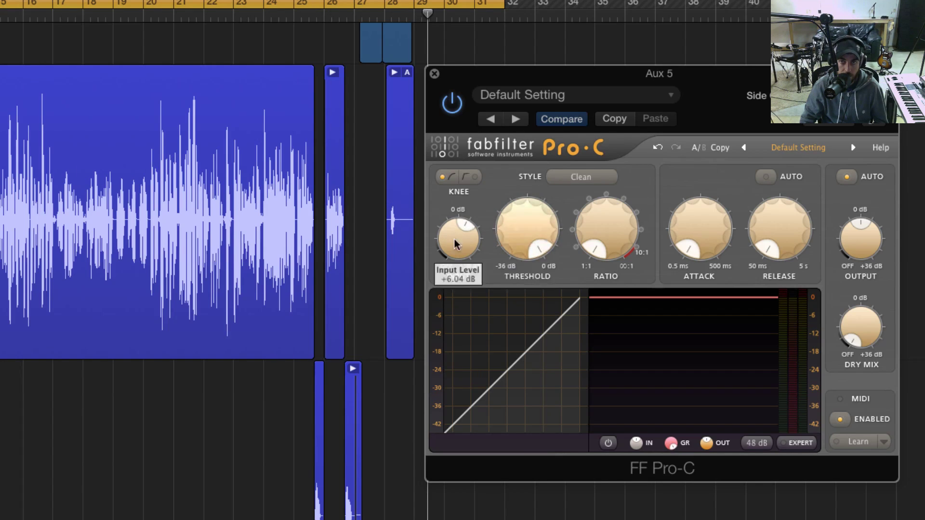
double_click(455, 245)
type("0")
key("Return")
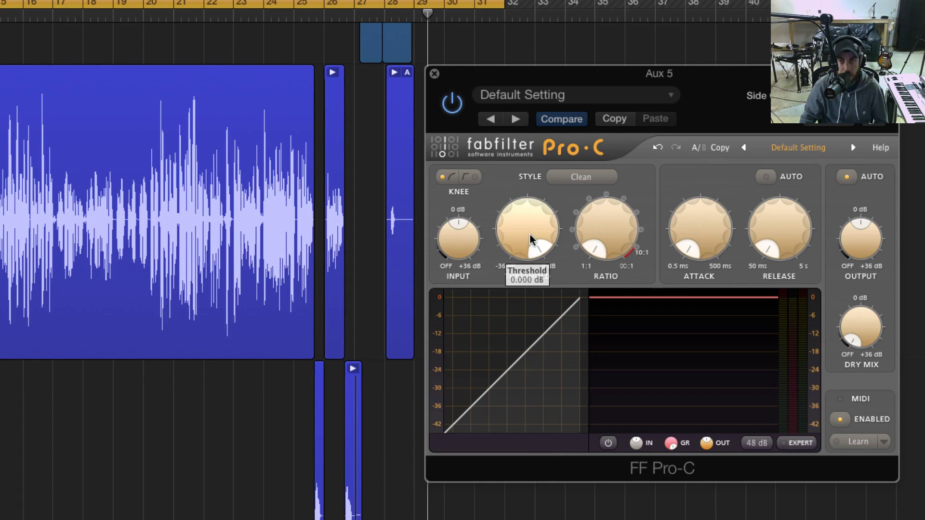
Step: Gradually lower the compressor's threshold past about -31 dB
mouse_move(530, 236)
left_mouse_down()
mouse_move(525, 353)
mouse_move(527, 238)
left_mouse_up()
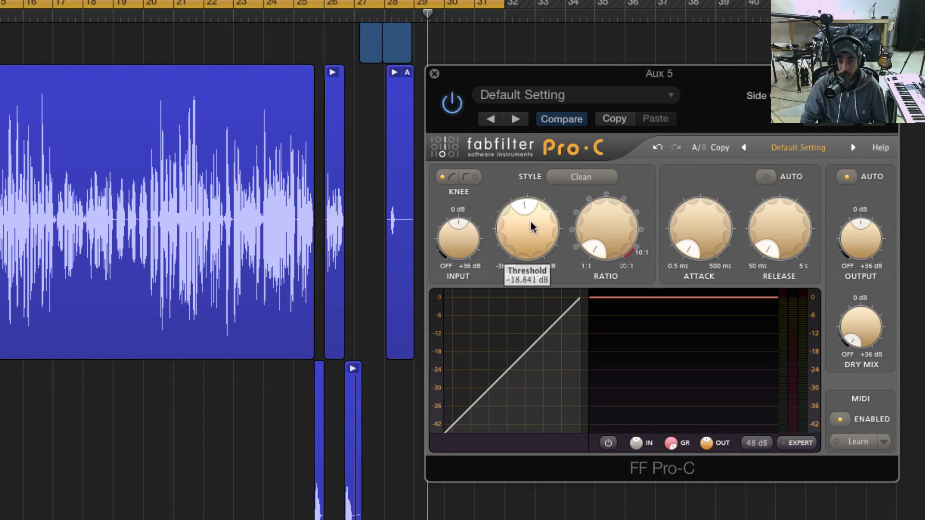
left_click_drag(528, 226, 528, 239)
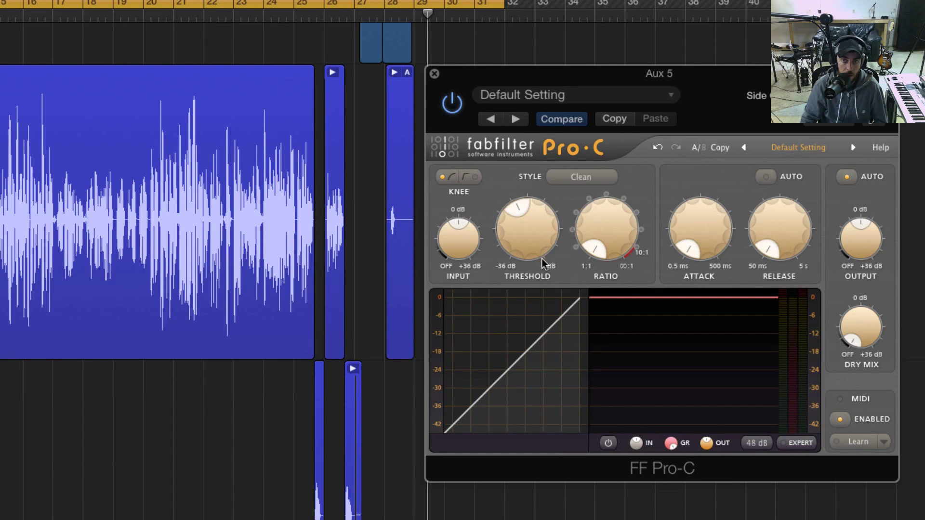
mouse_move(522, 207)
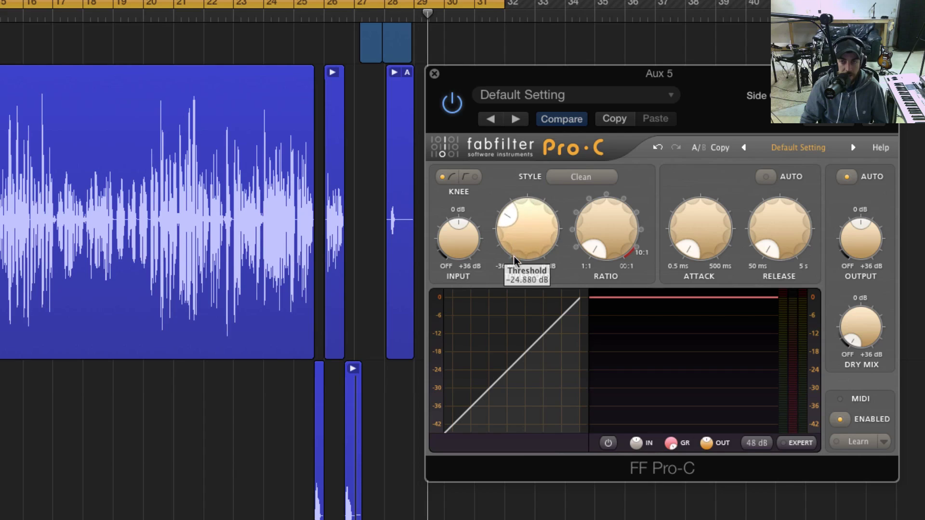
scroll(511, 215, "down", 1)
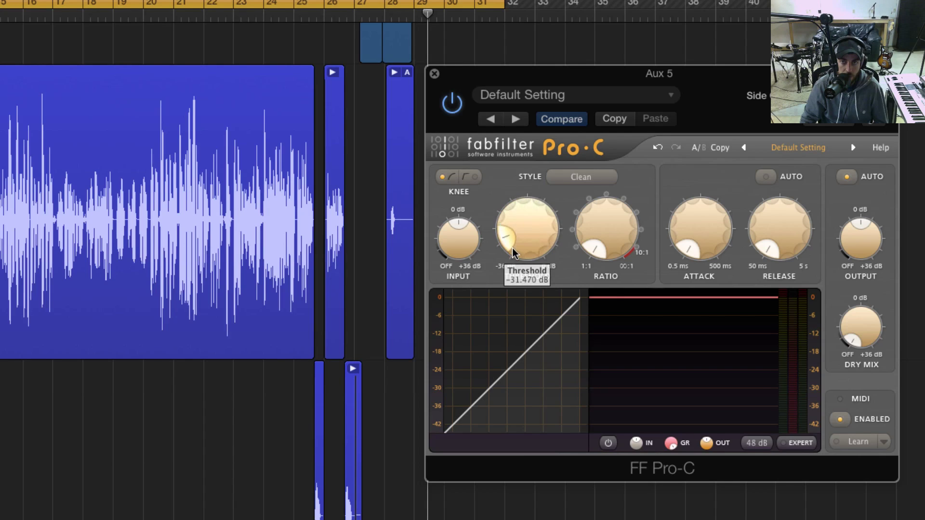
left_click_drag(512, 219, 513, 256)
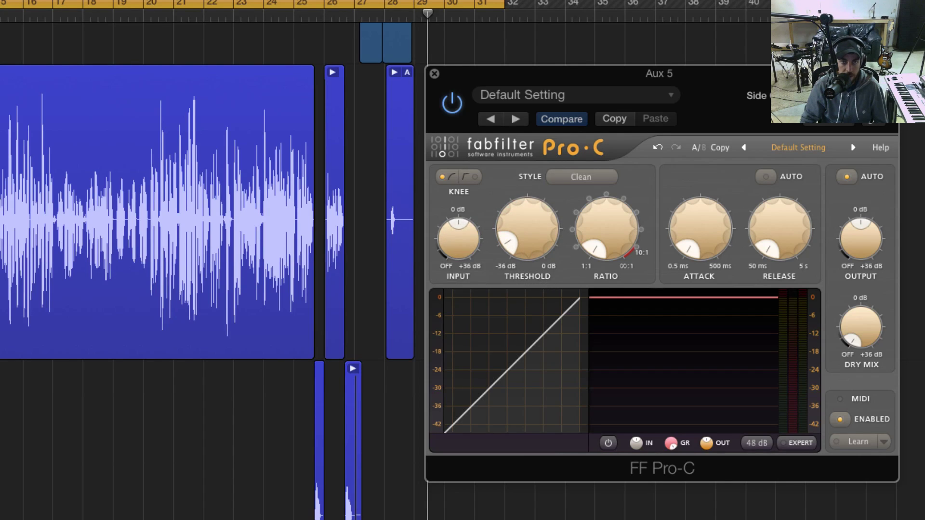
Step: Select the Verse Main region and sweep the compressor's threshold up and down to -36 dB, settling it at about -20 dB
left_click(145, 212)
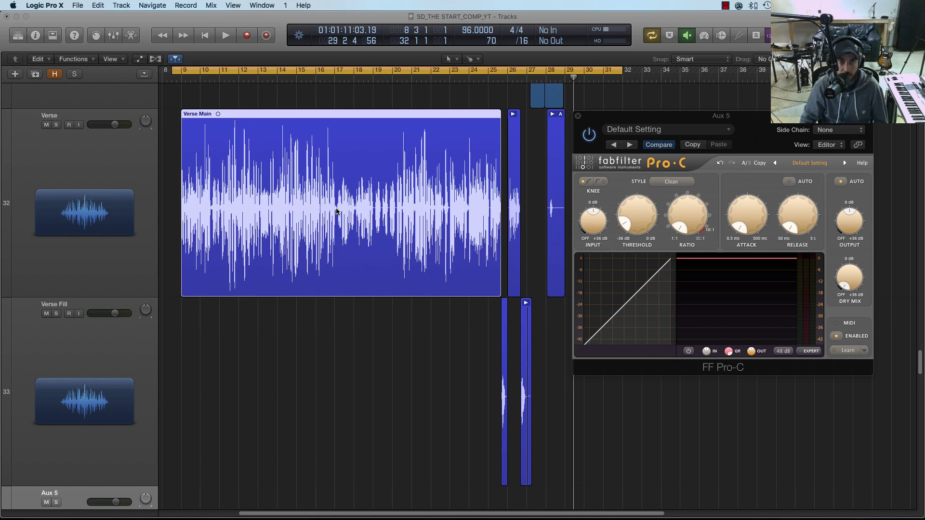
left_click_drag(632, 221, 625, 212)
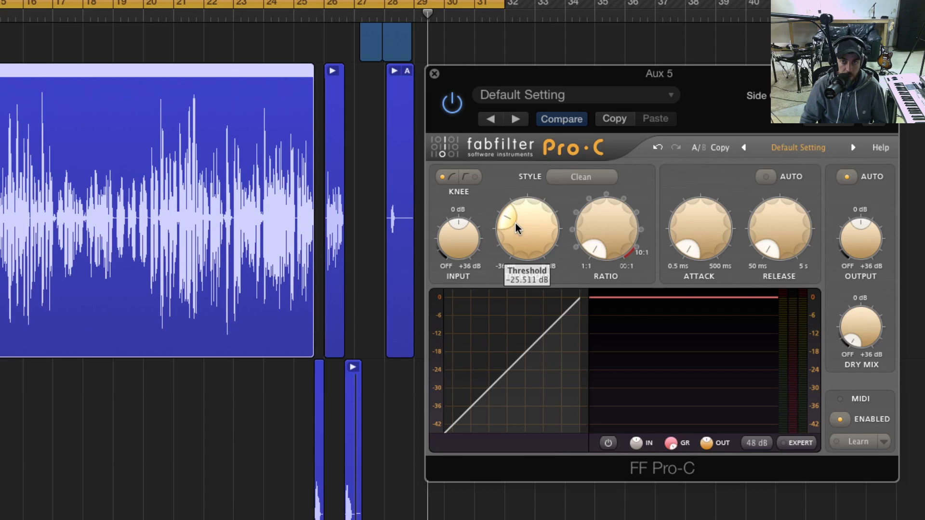
left_click_drag(515, 224, 517, 213)
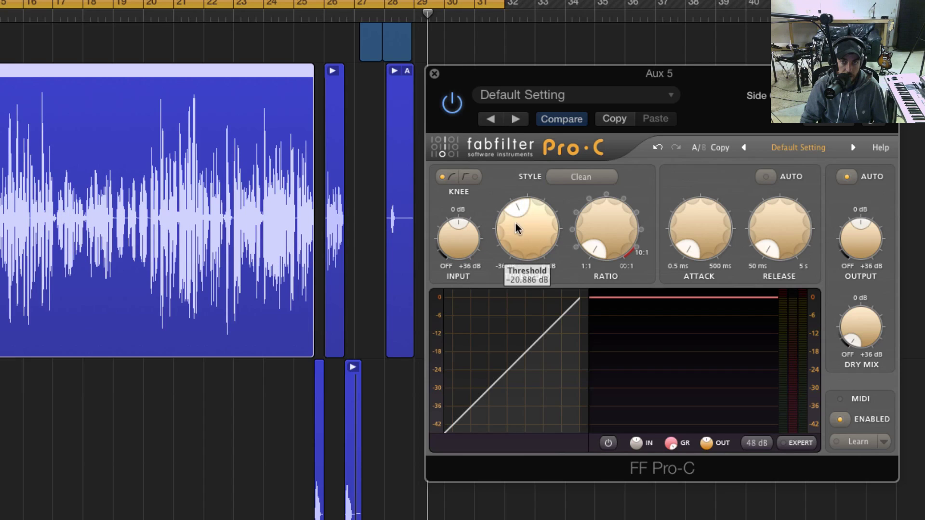
left_click_drag(515, 228, 530, 152)
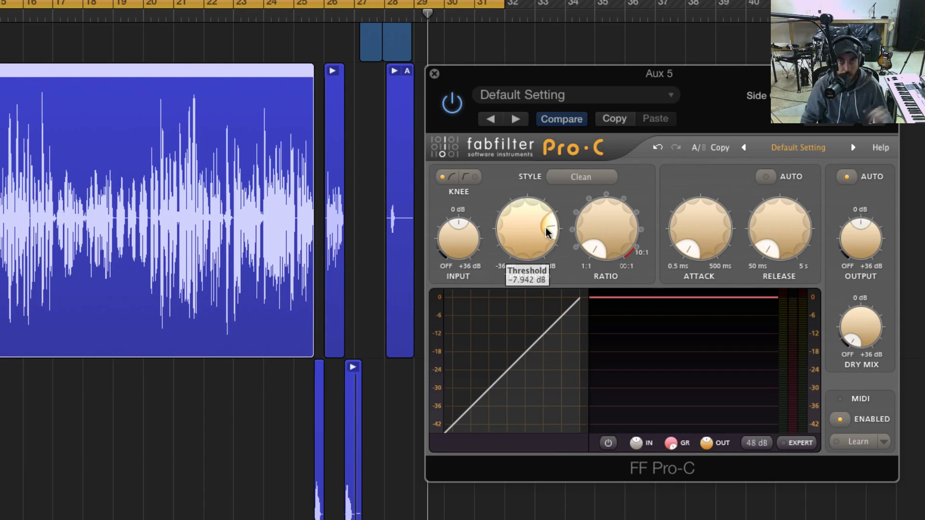
left_click_drag(548, 233, 523, 303)
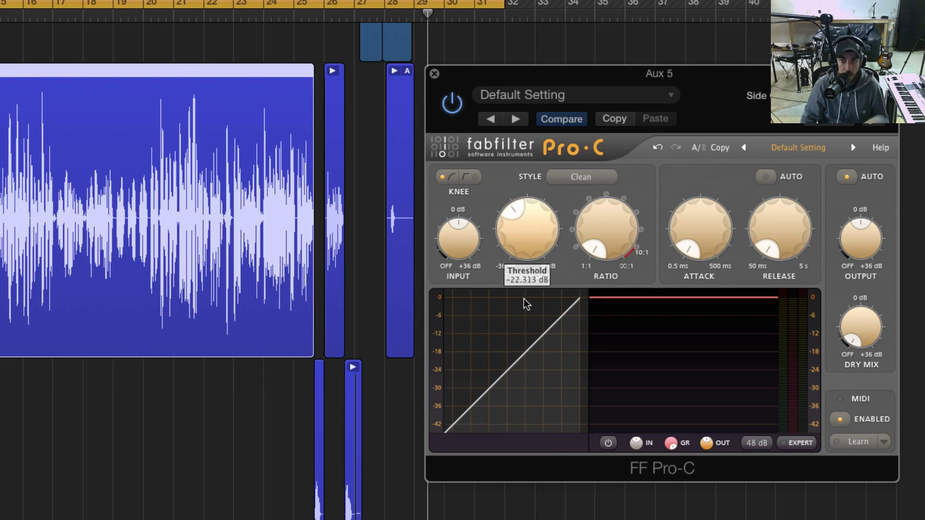
left_click_drag(512, 247, 518, 258)
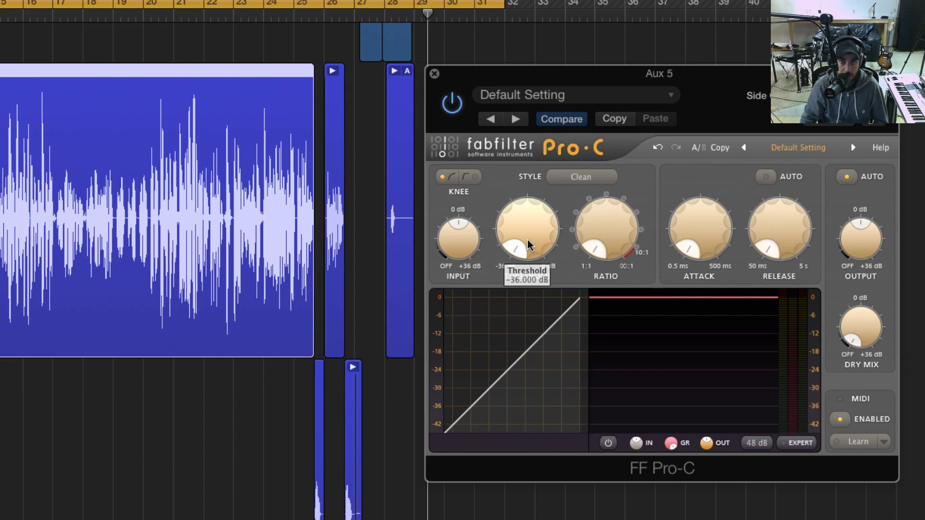
left_click_drag(522, 241, 526, 279)
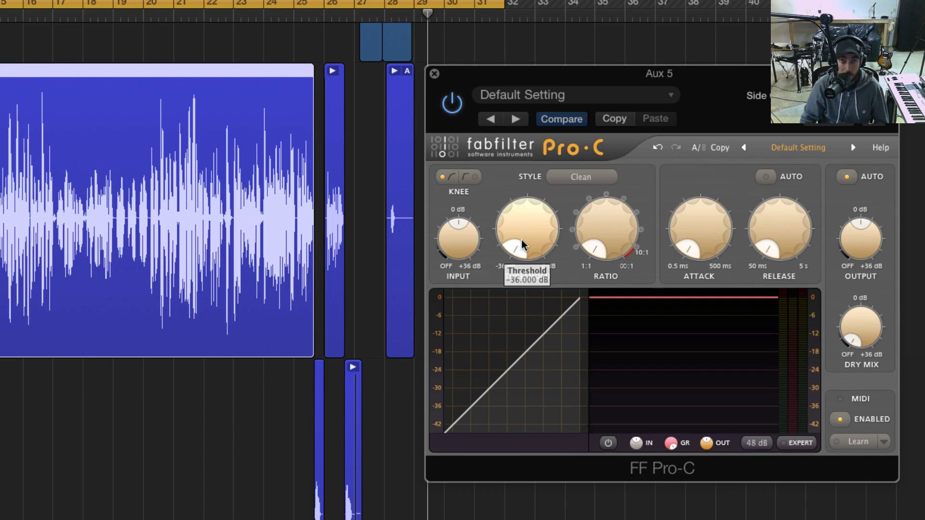
left_click_drag(522, 239, 533, 158)
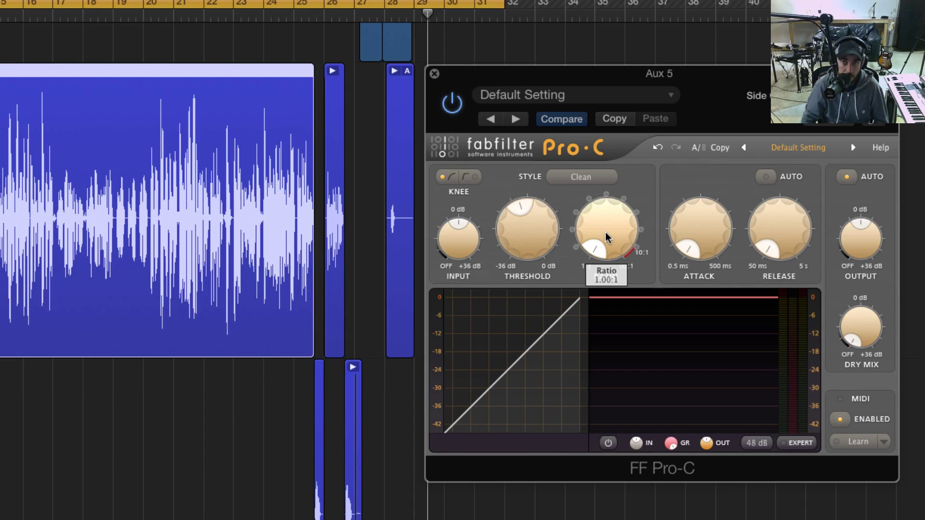
Step: Raise the compressor's ratio to its maximum and bring it back to the middle of its range
scroll(605, 224, "up", 5)
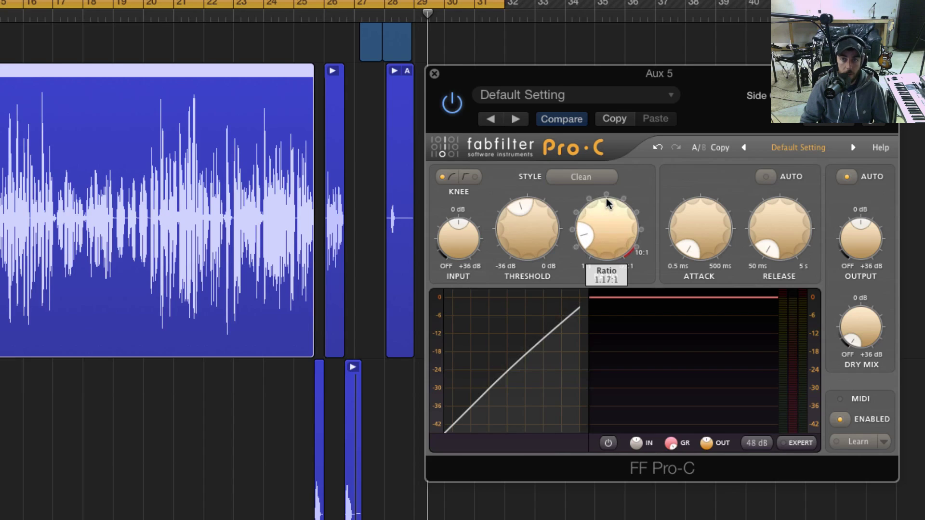
scroll(605, 221, "up", 1)
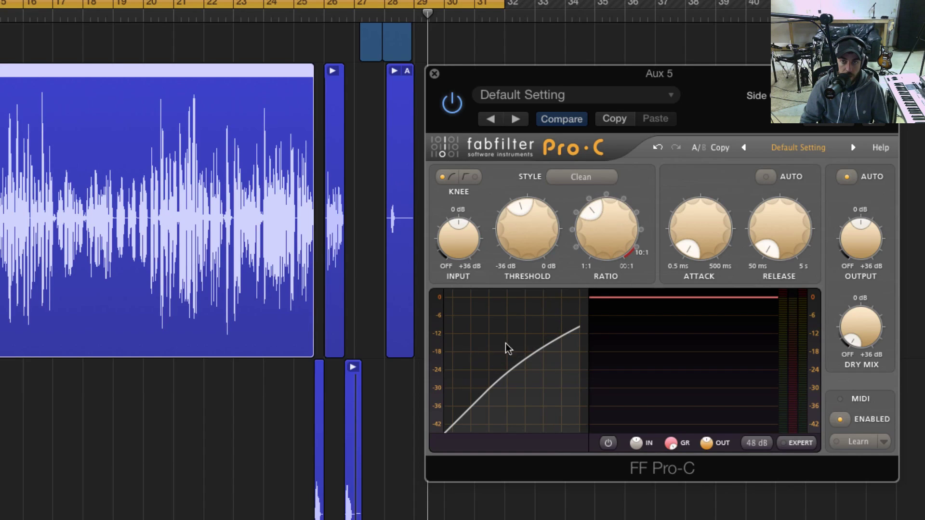
left_click_drag(599, 234, 615, 138)
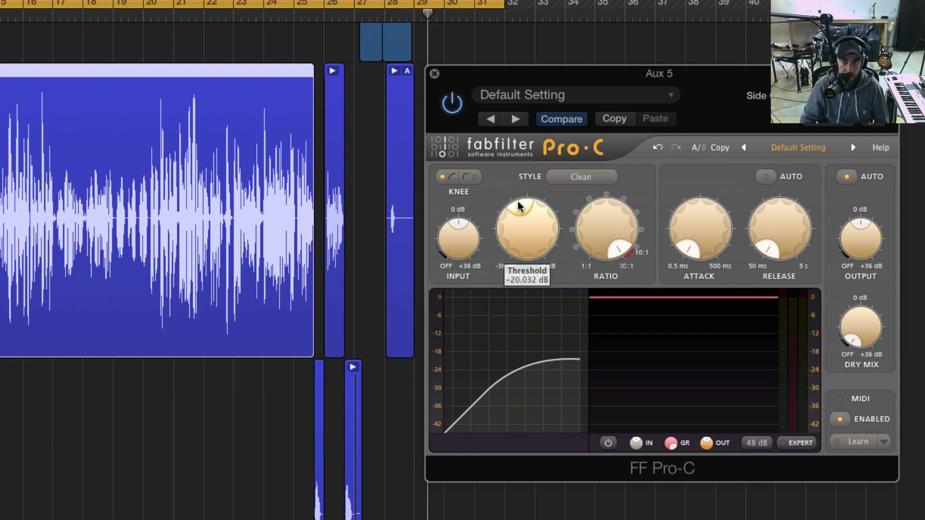
left_click_drag(591, 202, 615, 190)
left_click_drag(599, 266, 606, 307)
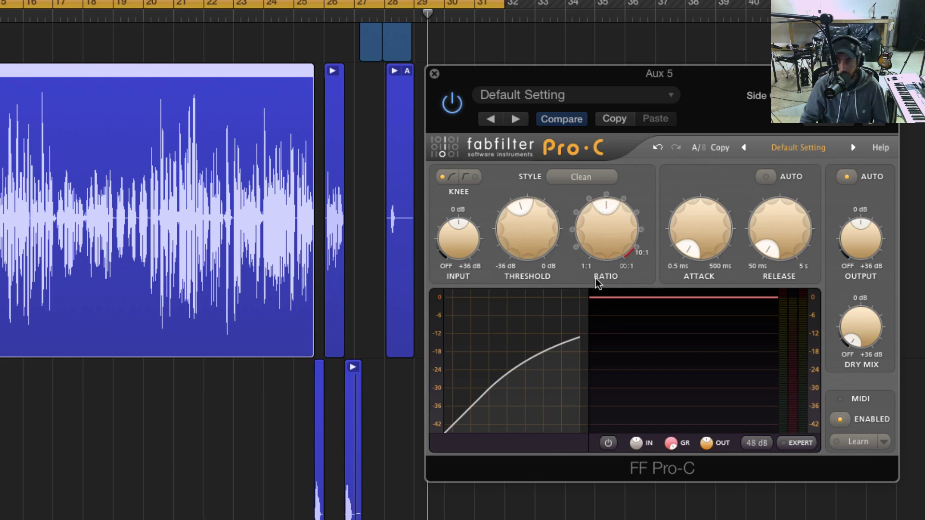
Step: Look through the compressor's style options, try Classic and Opto, and return the style to Clean
left_click(551, 179)
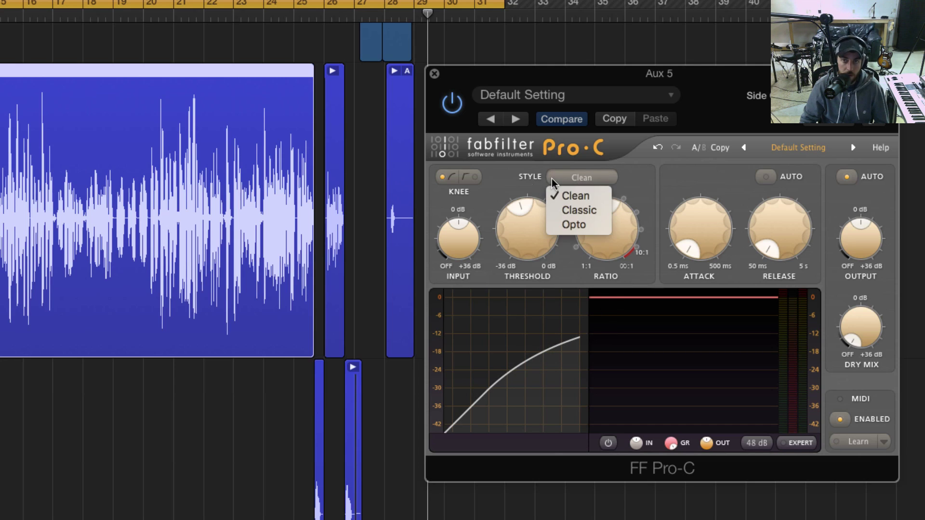
left_click(525, 180)
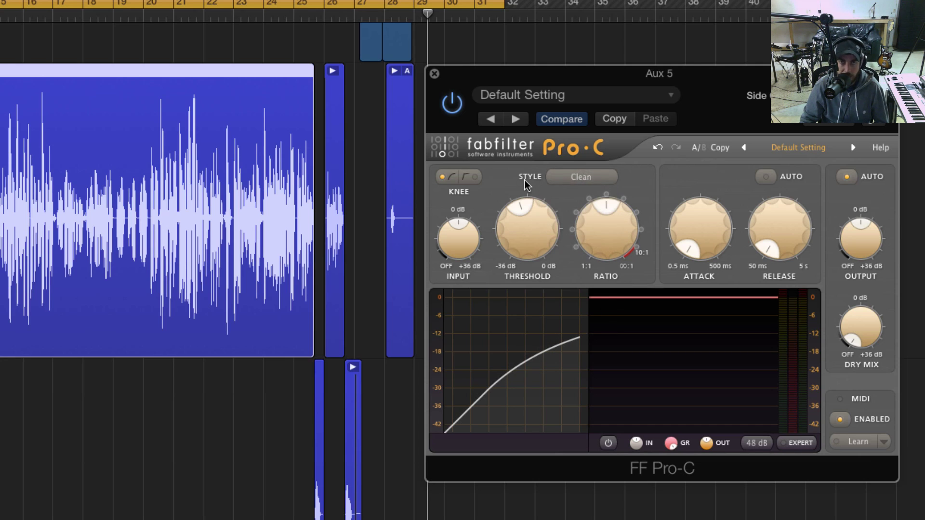
left_click(572, 178)
left_click(507, 178)
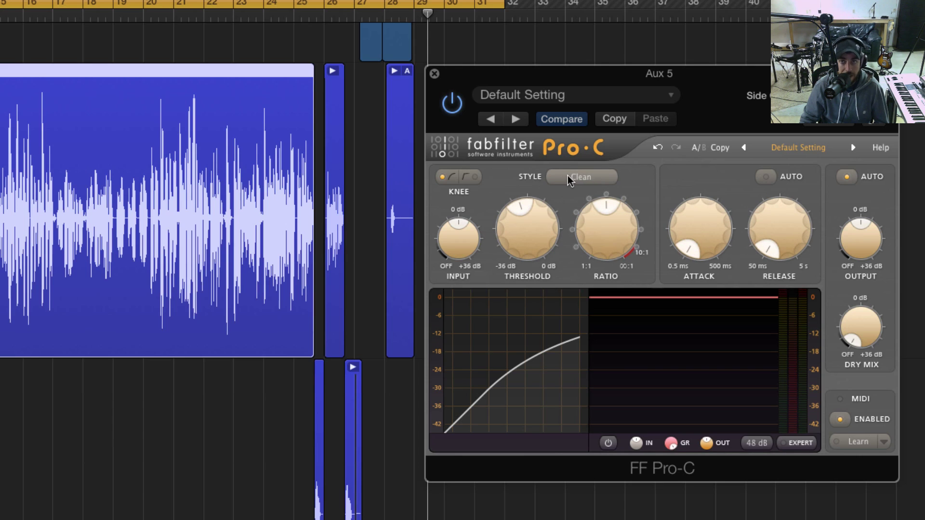
left_click(580, 178)
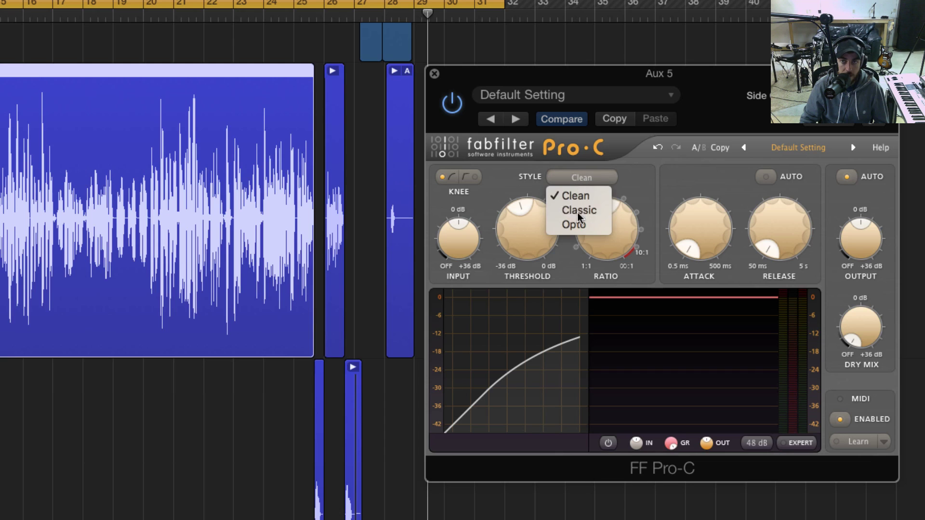
left_click(577, 213)
left_click(573, 177)
left_click(574, 225)
left_click(580, 176)
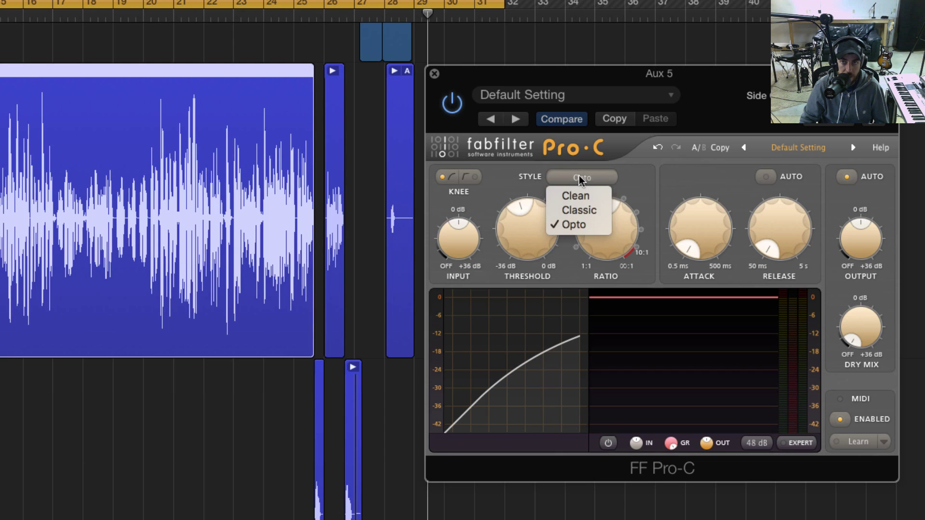
left_click(579, 196)
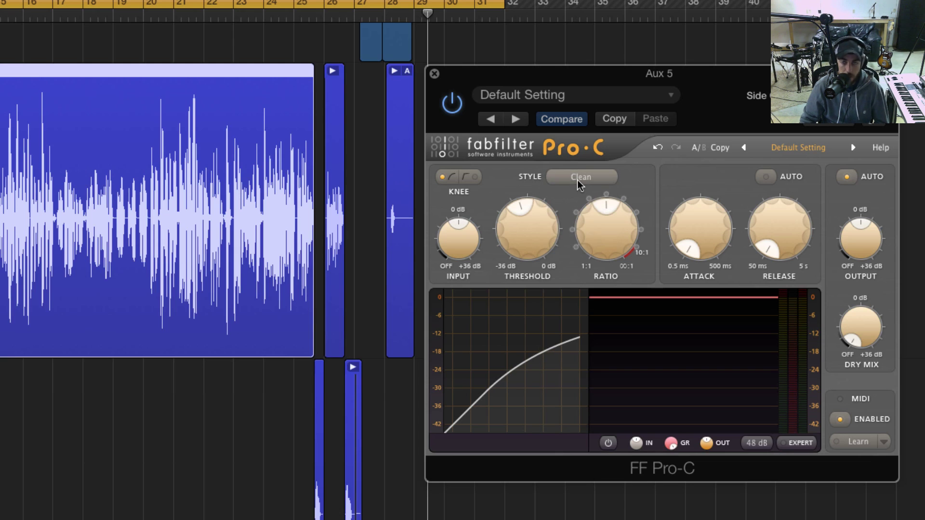
Step: Switch the compression style to Classic once more to compare it, and set it back to Clean
left_click(577, 180)
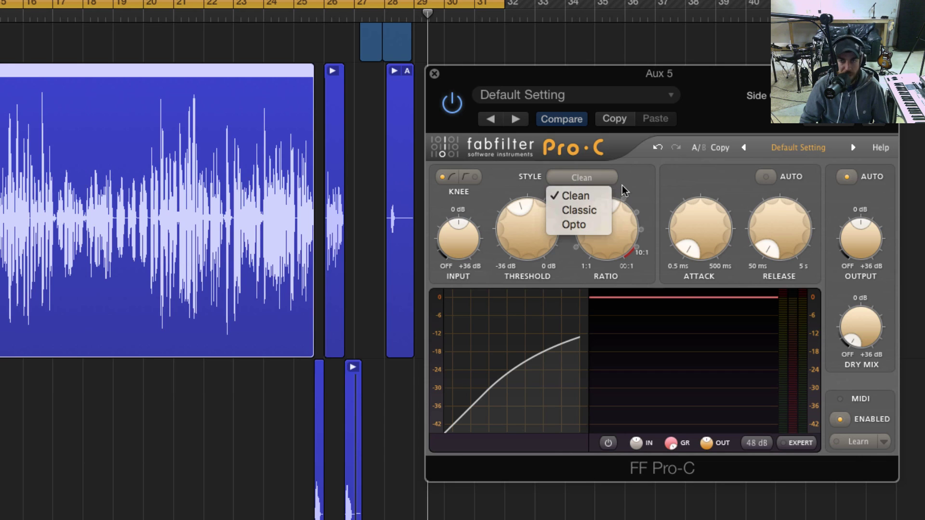
left_click(576, 213)
left_click(580, 189)
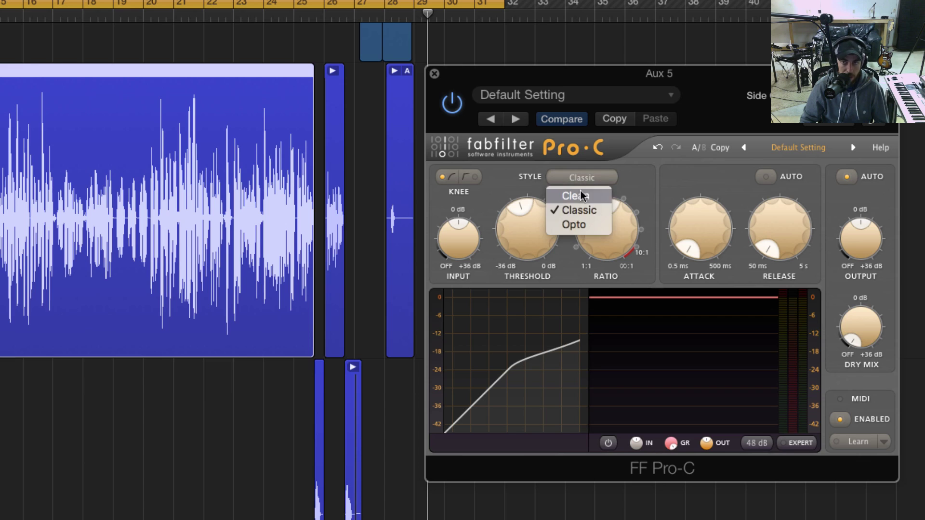
left_click(576, 196)
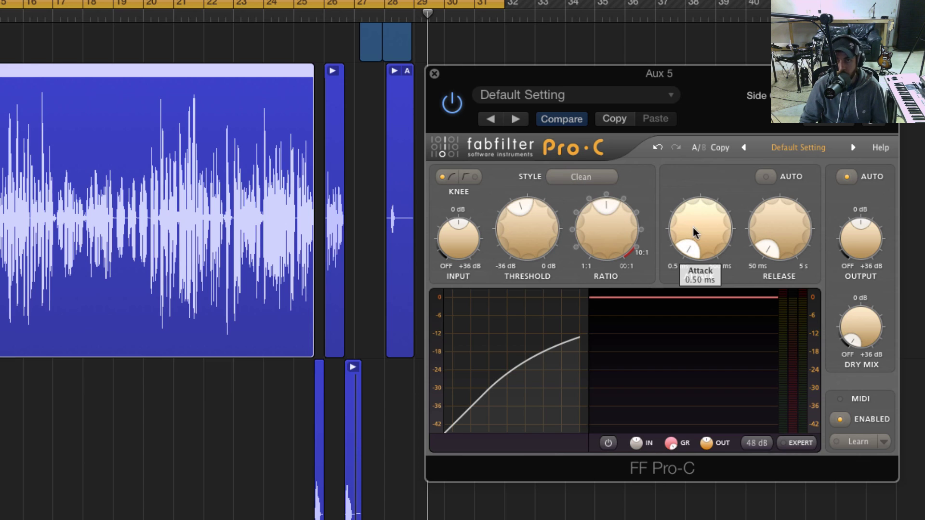
Step: Sweep the attack up past 120 ms and back to 0.5 ms, and set the release to about 387 ms
left_click_drag(692, 238, 689, 209)
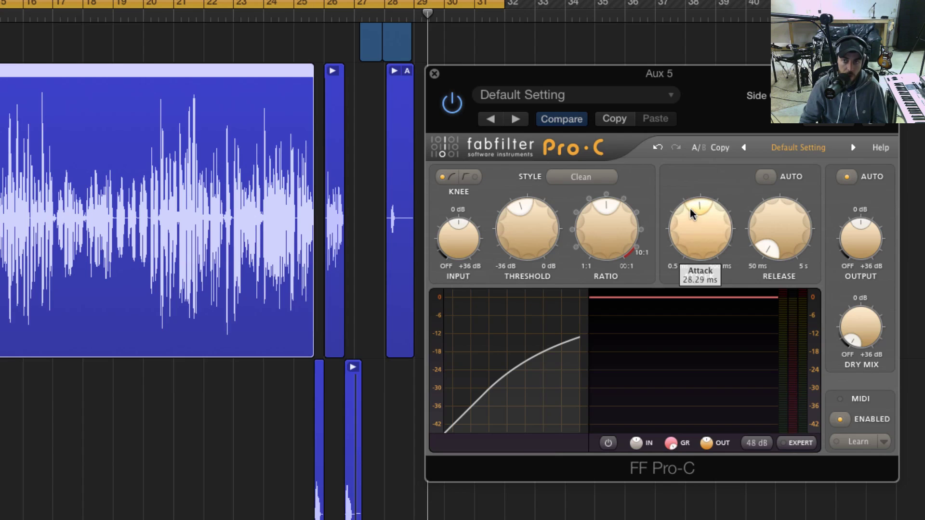
left_click_drag(690, 210, 705, 174)
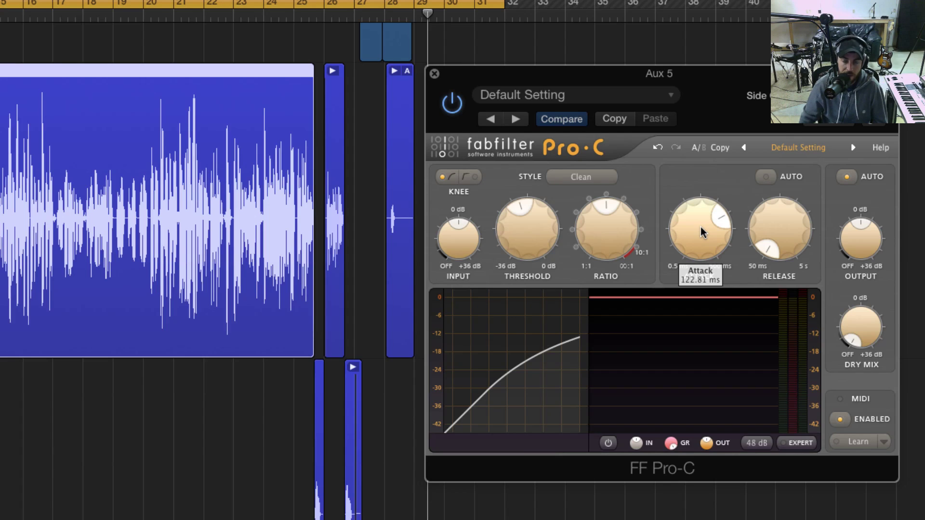
mouse_move(688, 228)
left_click_drag(699, 233, 703, 372)
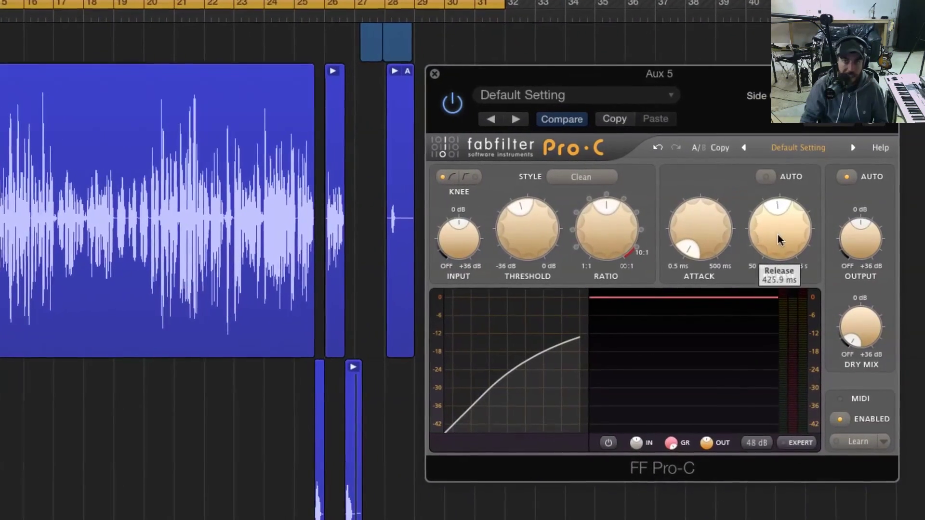
left_click_drag(790, 223, 771, 226)
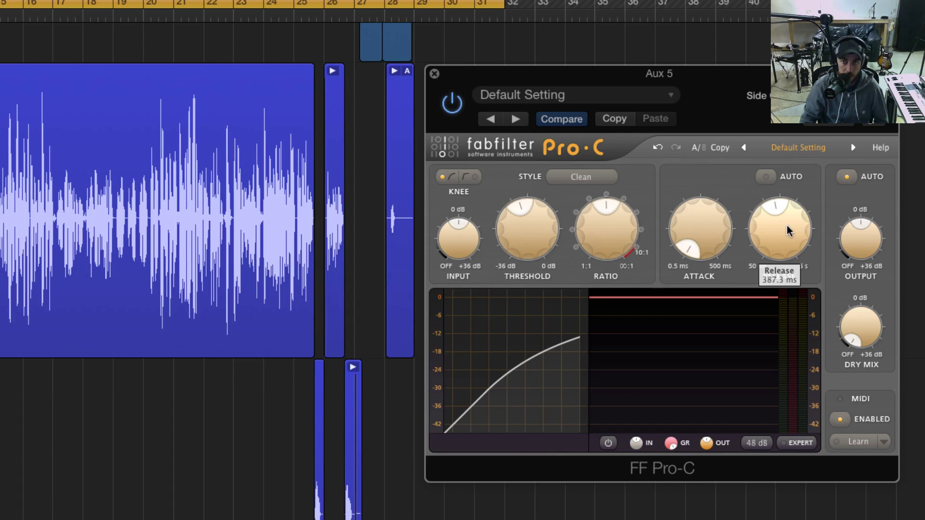
Step: Try adjusting the dry mix level and return it to off
mouse_move(849, 236)
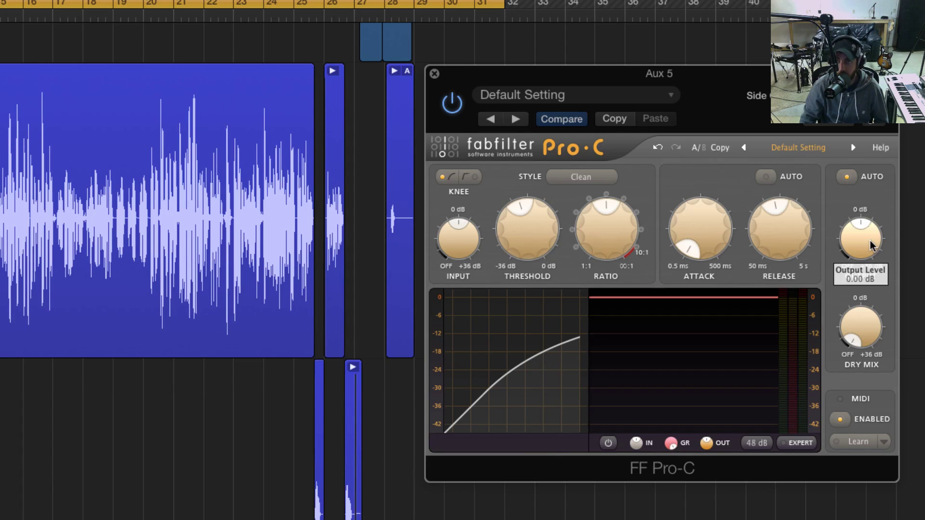
mouse_move(863, 338)
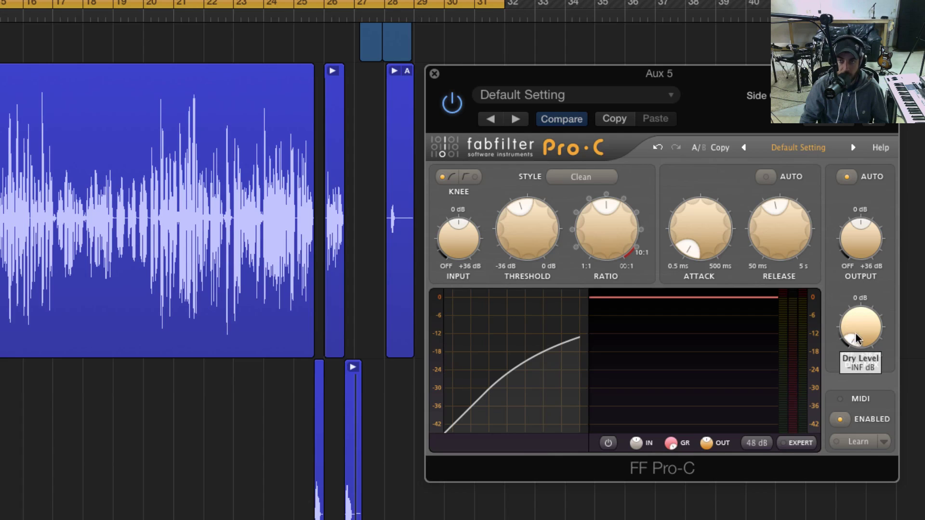
left_click_drag(856, 339, 846, 362)
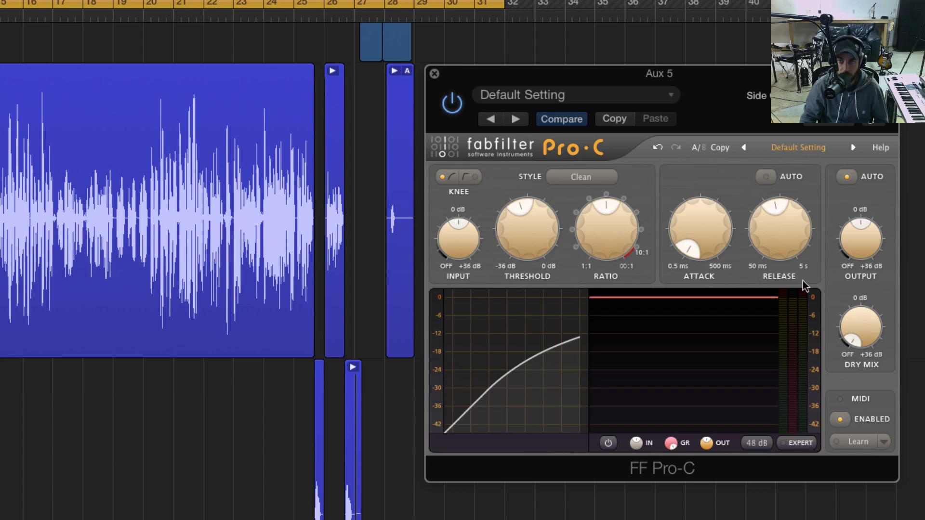
mouse_move(860, 329)
left_mouse_down()
mouse_move(860, 299)
mouse_move(851, 342)
left_mouse_up()
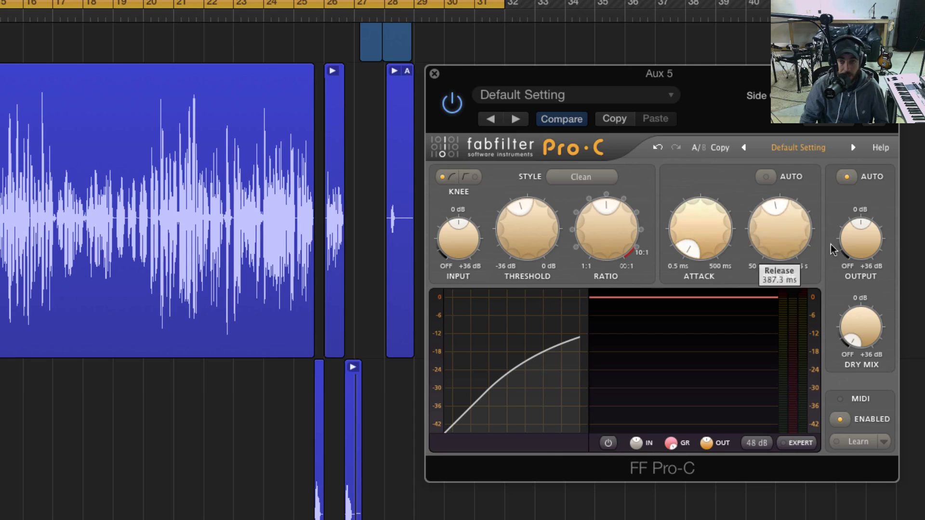
Step: Reset the output level to 0 dB and neutralise the compression with a 0 dB threshold and a 1:1 ratio
double_click(860, 238)
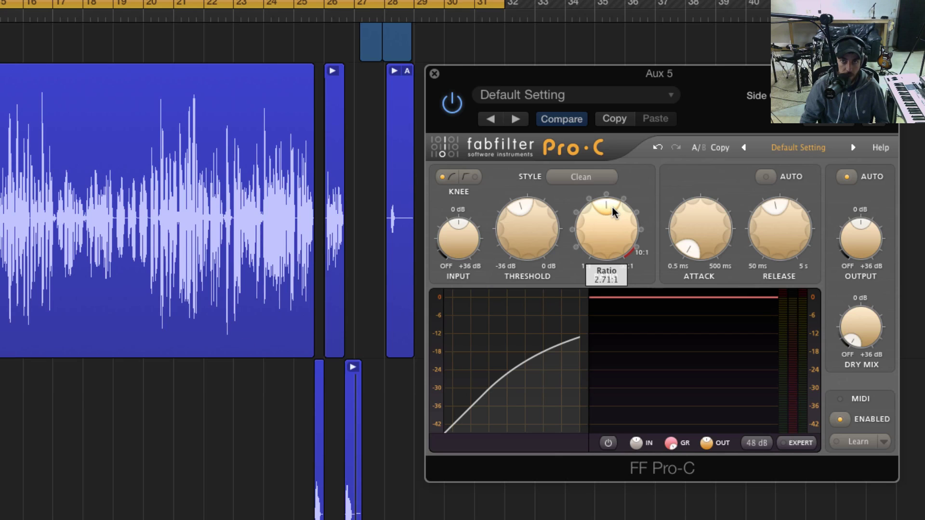
left_click_drag(528, 227, 528, 190)
left_click_drag(589, 224, 583, 342)
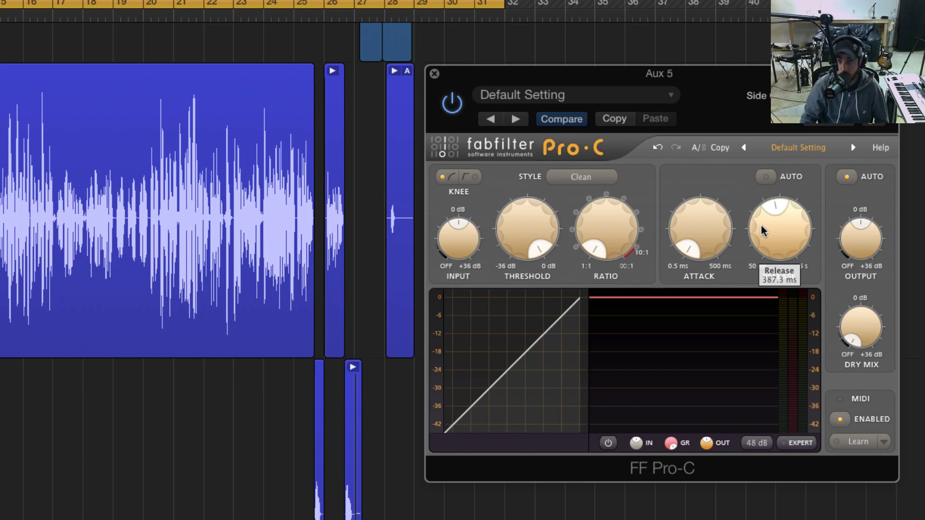
Step: Try auto release with its speed lowered to about 0.387, and compare it with a manual release of about 186 ms
left_click(769, 180)
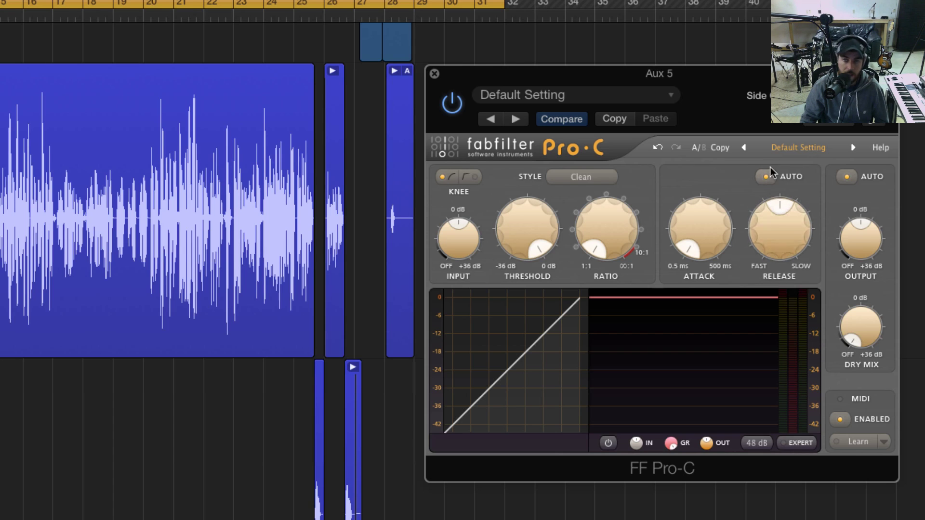
left_click_drag(779, 209, 777, 233)
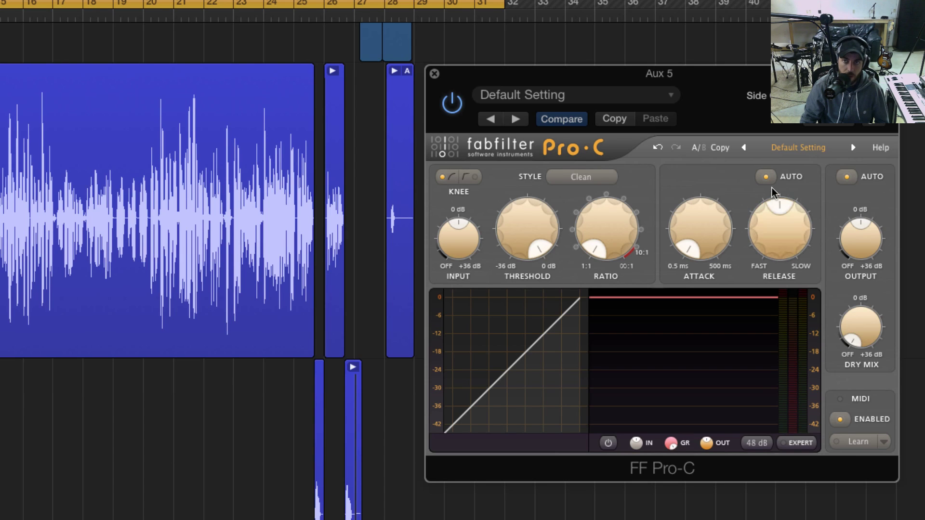
left_click_drag(787, 223, 785, 241)
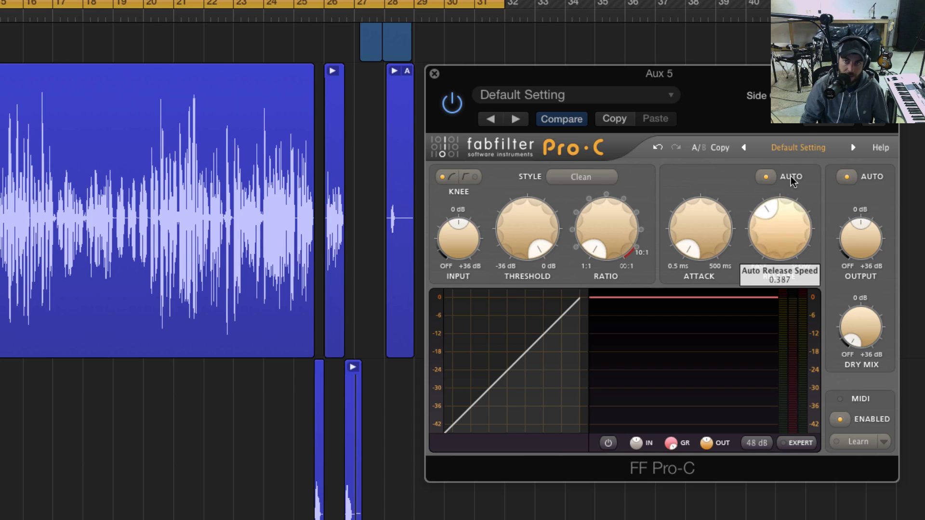
left_click(776, 175)
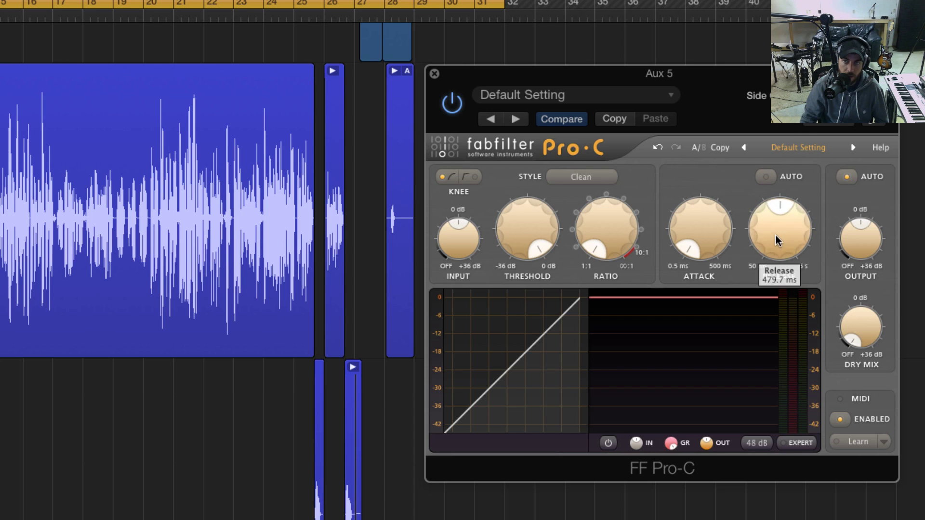
left_click_drag(776, 237, 771, 264)
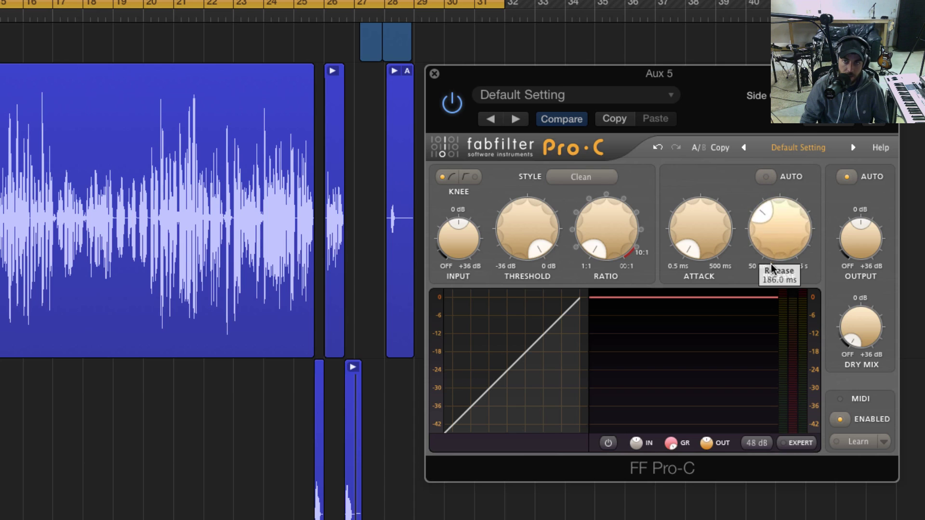
left_click(766, 176)
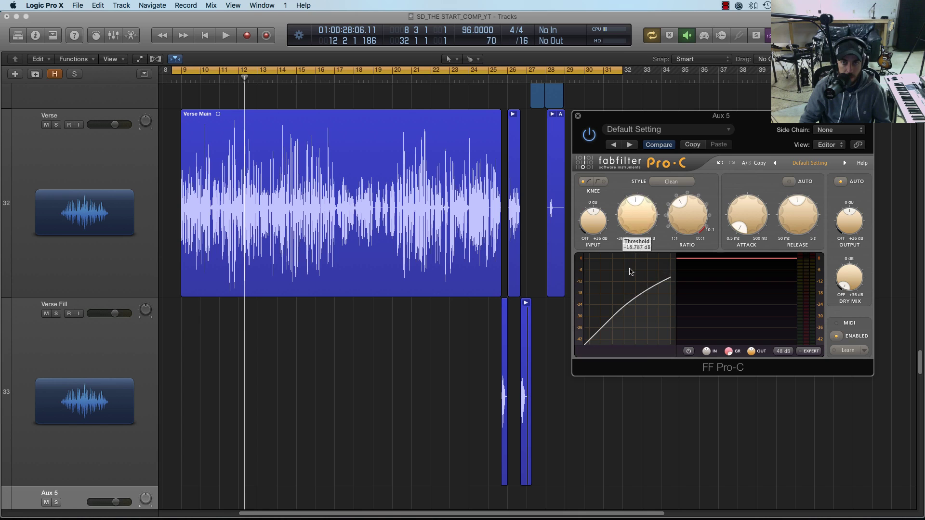
Step: Raise the threshold to 0 dB, lower it to about -20 dB while the vocal plays, and stop playback
left_click_drag(630, 272, 630, 167)
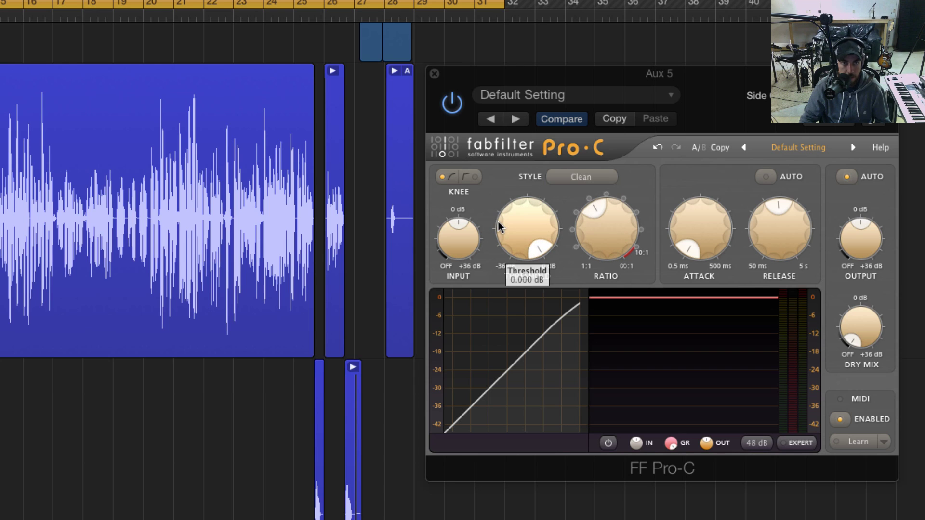
left_click_drag(524, 238, 524, 347)
mouse_move(531, 260)
left_mouse_down()
mouse_move(531, 271)
mouse_move(521, 241)
mouse_move(525, 252)
left_mouse_up()
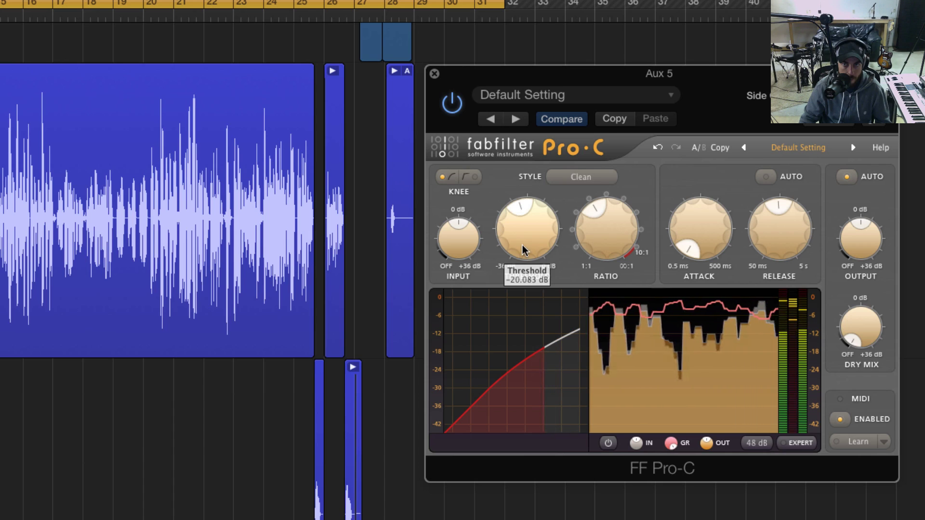
key("space")
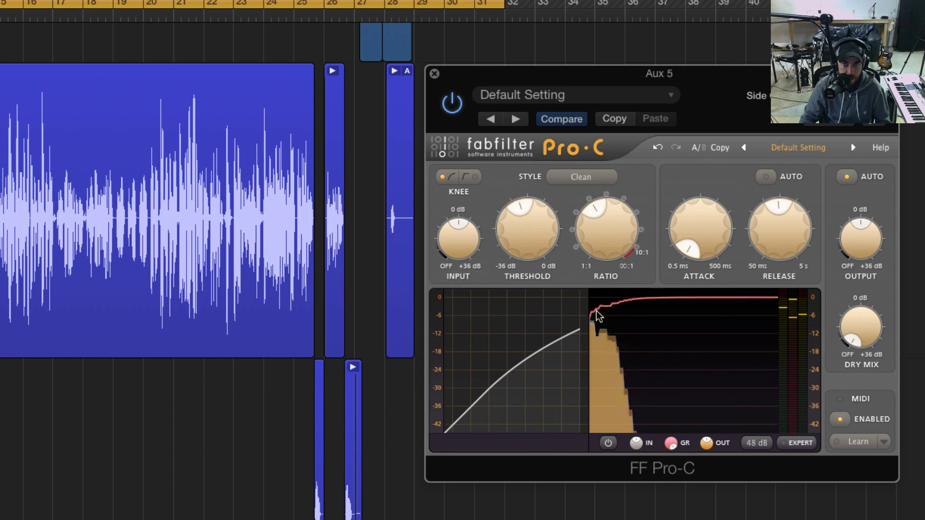
Step: Lower the compressor's threshold moderately below -20 dB while listening to the vocal, and stop playback
mouse_move(540, 234)
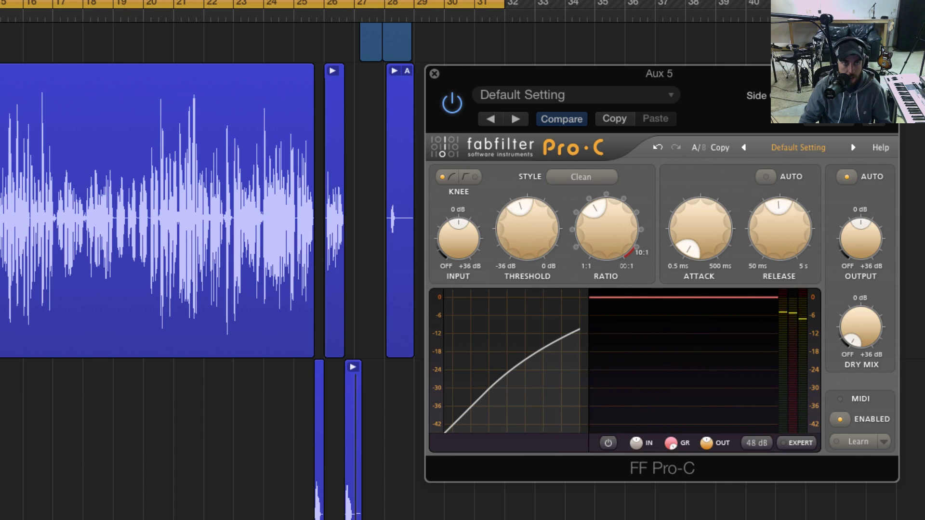
mouse_move(518, 223)
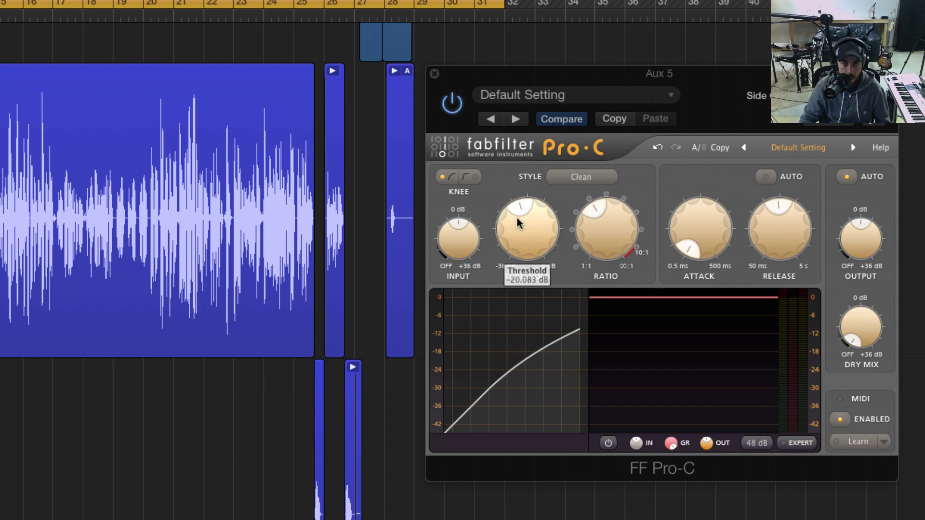
mouse_move(525, 232)
left_mouse_down()
mouse_move(527, 299)
mouse_move(520, 233)
mouse_move(528, 240)
left_mouse_up()
key("space")
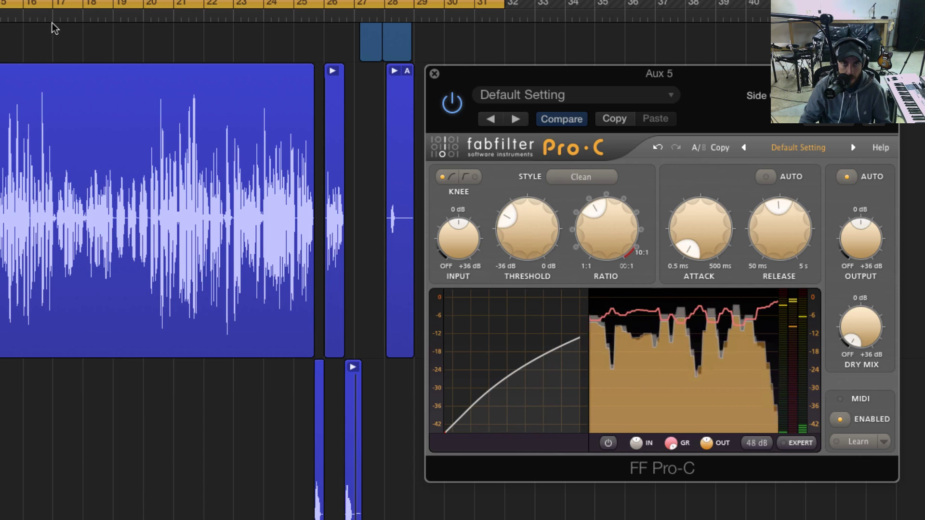
Step: Turn off cycle mode and place the playhead just after bar 17
key("c")
left_click(50, 15)
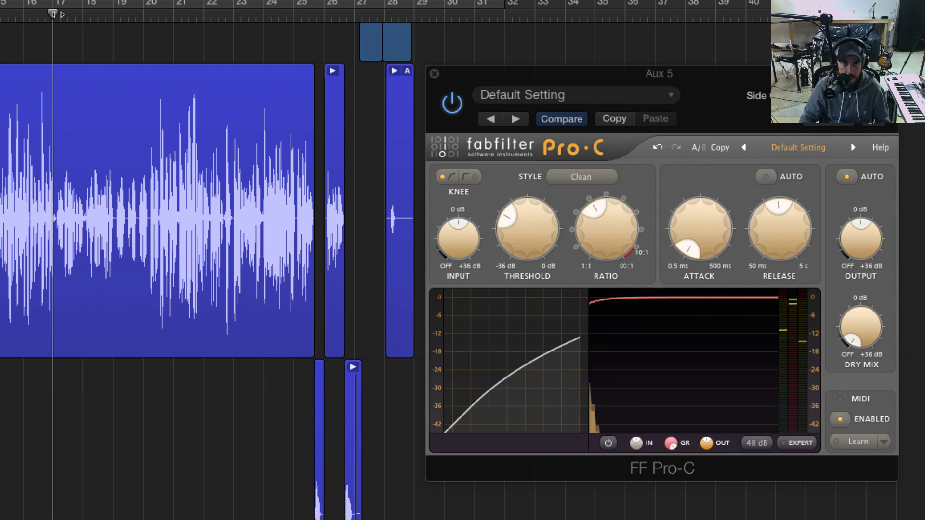
mouse_move(52, 15)
left_mouse_down()
mouse_move(79, 14)
mouse_move(59, 14)
left_mouse_up()
Step: Play the vocal while lowering the threshold to about -26.9 dB, and stop playback
key("space")
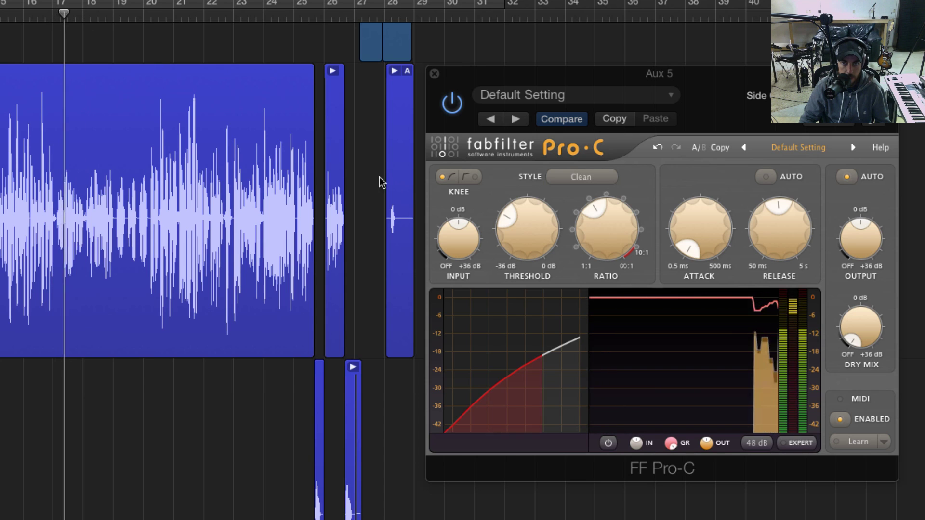
mouse_move(516, 242)
left_mouse_down()
mouse_move(519, 274)
mouse_move(518, 244)
mouse_move(518, 263)
mouse_move(519, 256)
left_mouse_up()
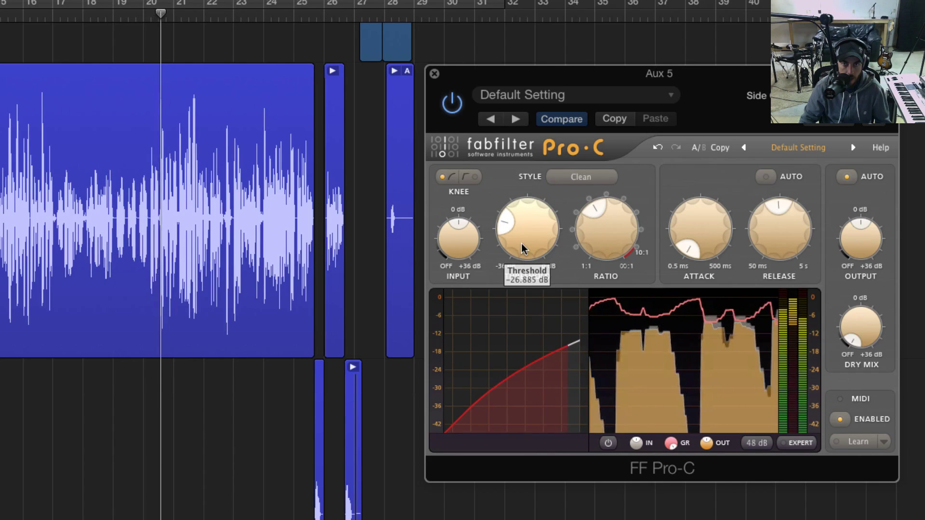
key("space")
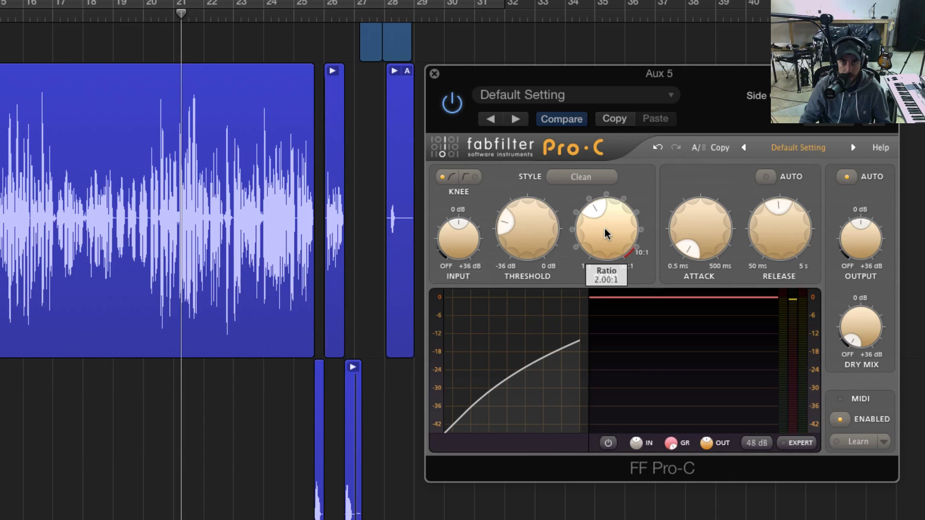
Step: Turn on cycle mode and raise the compressor's ratio to about 5.6:1 while the vocal plays from bar 16
key("c")
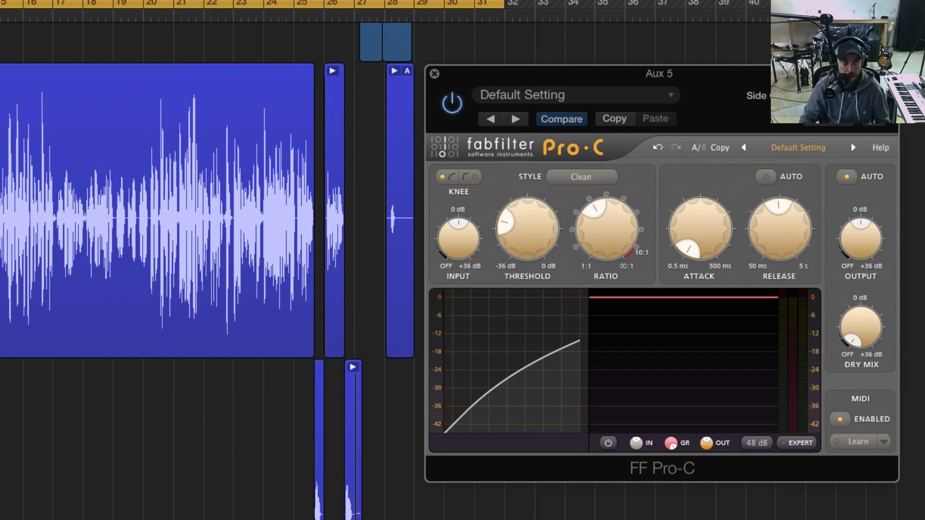
left_click_drag(3, 33, 20, 45)
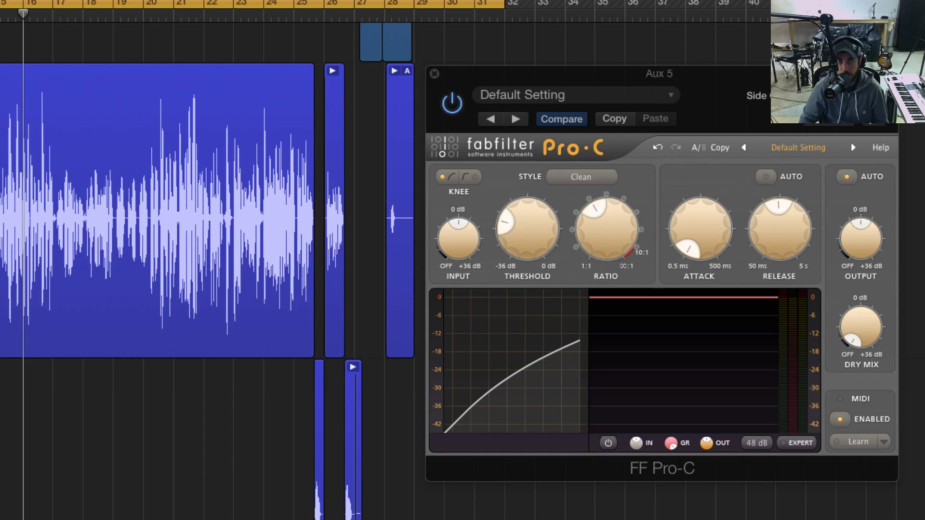
mouse_move(598, 256)
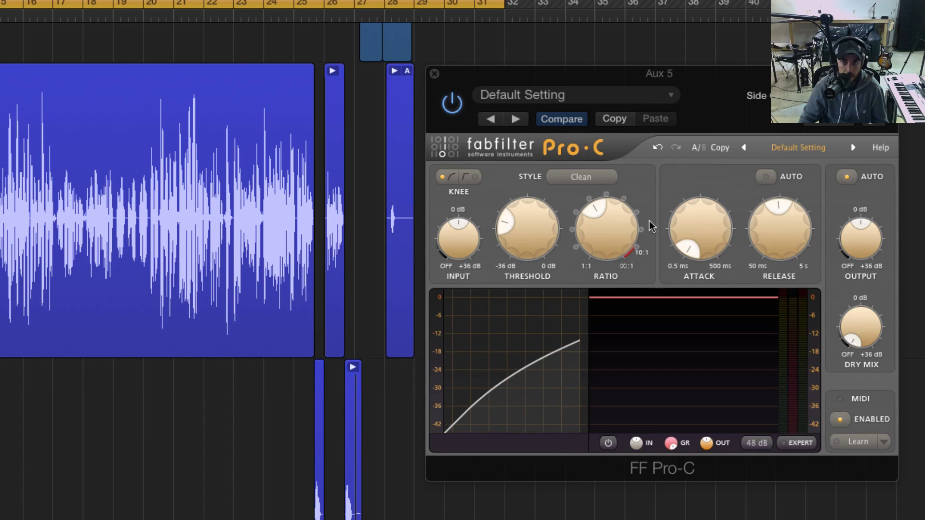
mouse_move(593, 230)
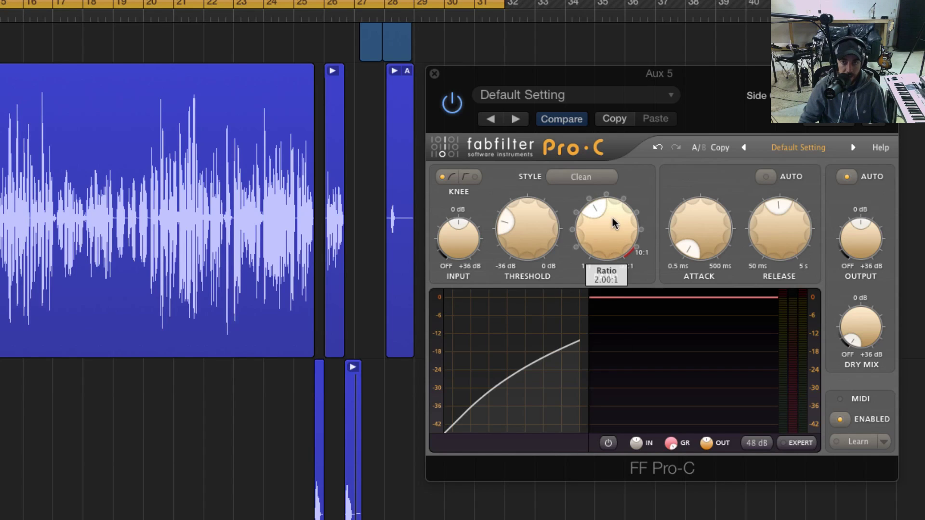
left_click_drag(605, 211, 610, 148)
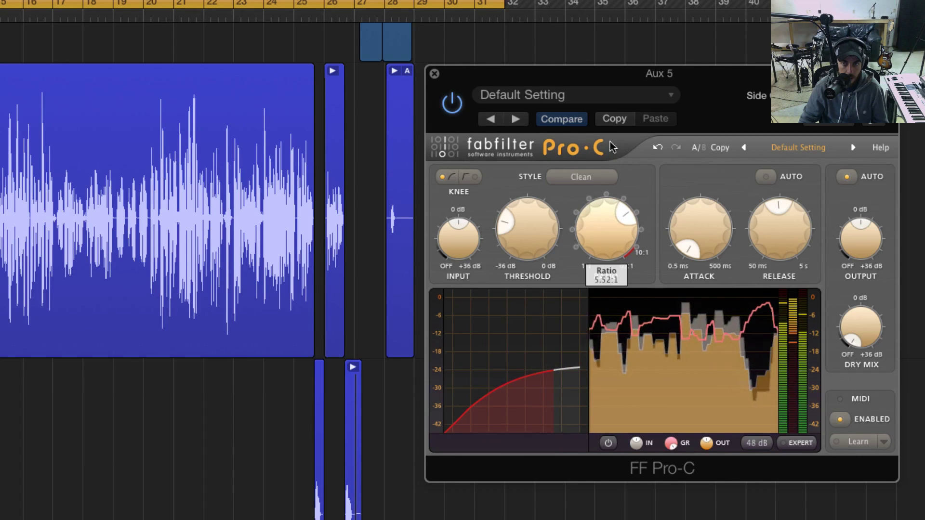
mouse_move(604, 239)
left_mouse_down()
mouse_move(610, 118)
mouse_move(608, 238)
left_mouse_up()
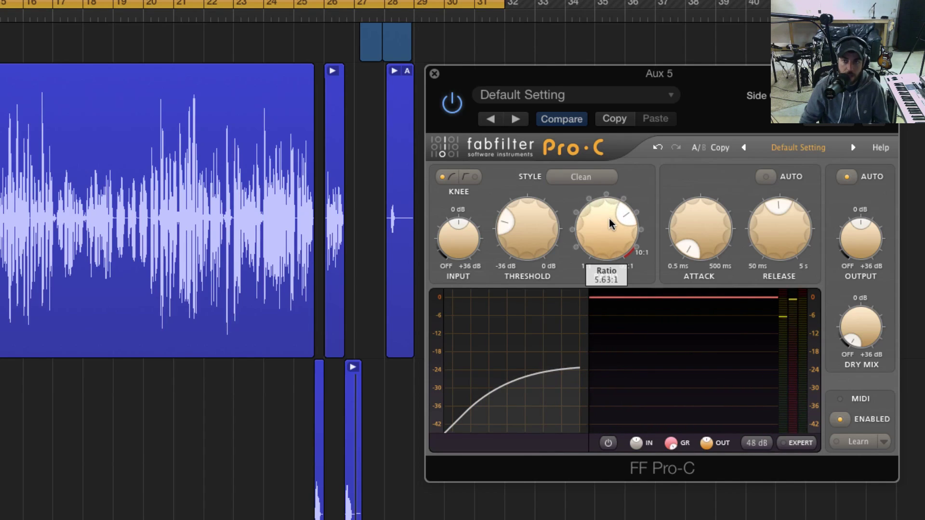
Step: Nudge the ratio slightly higher and play the vocal with cycle mode turned off
left_click_drag(626, 223, 628, 203)
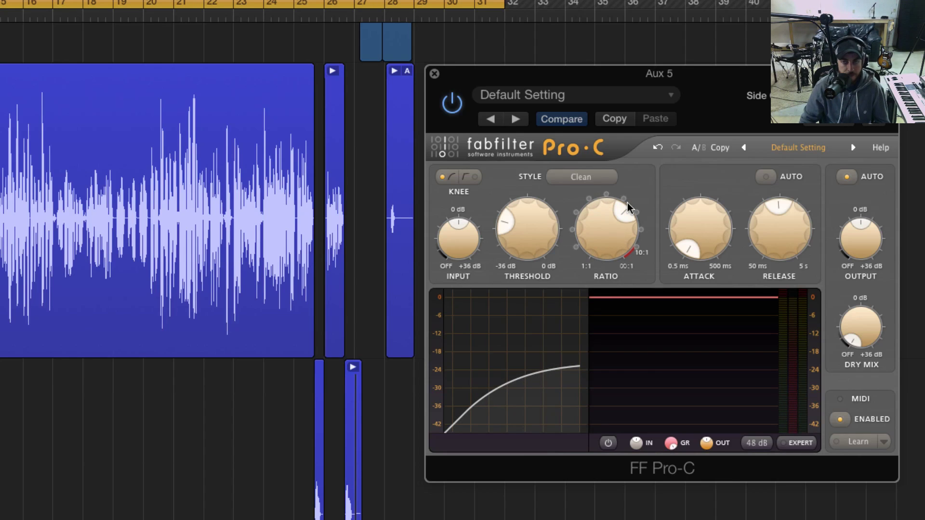
key("space")
key("c")
left_click(144, 45)
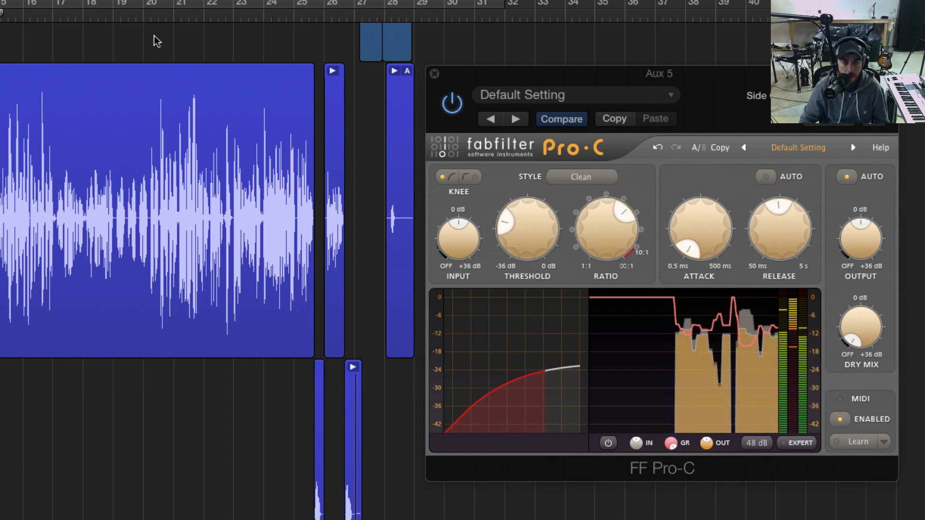
mouse_move(588, 215)
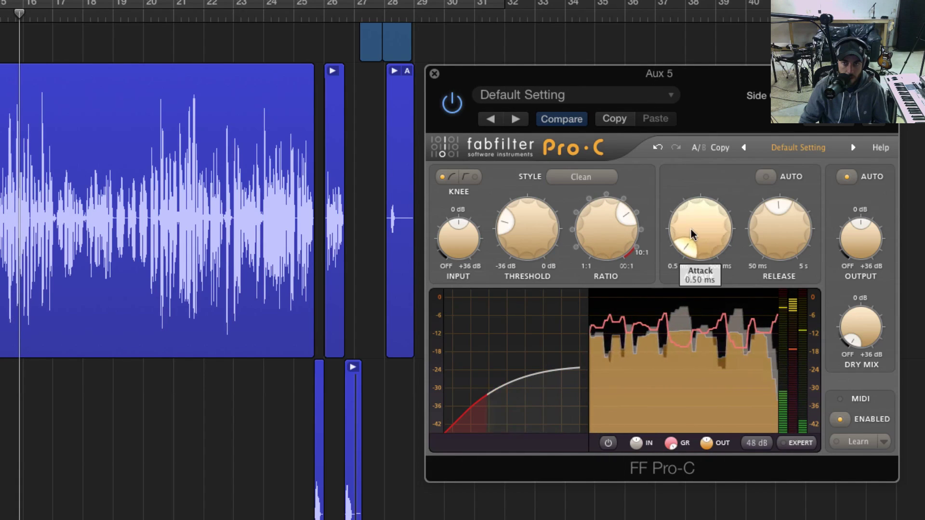
Step: Hold the attack at its 0.5 ms minimum, shorten the release to about 267 ms, and audition the vocal
left_click_drag(692, 229, 692, 273)
mouse_move(758, 239)
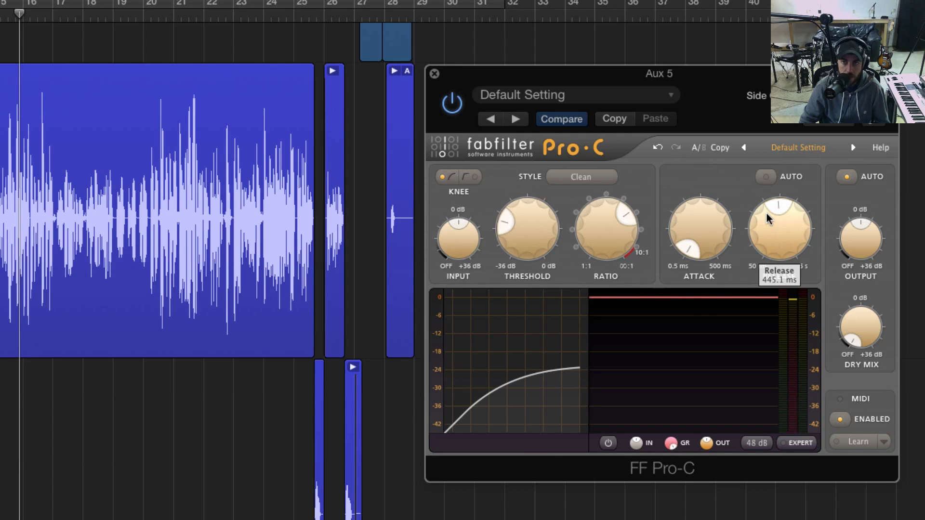
left_click_drag(766, 212, 770, 234)
key("space")
key("space")
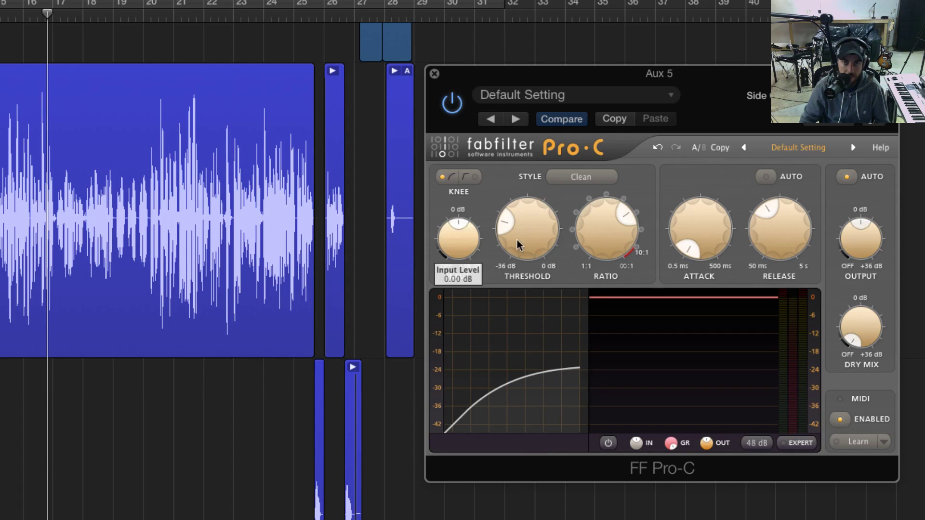
Step: Raise the output level to about +4.2 dB and increase the ratio further while the vocal plays
key("space")
left_click_drag(866, 243, 865, 222)
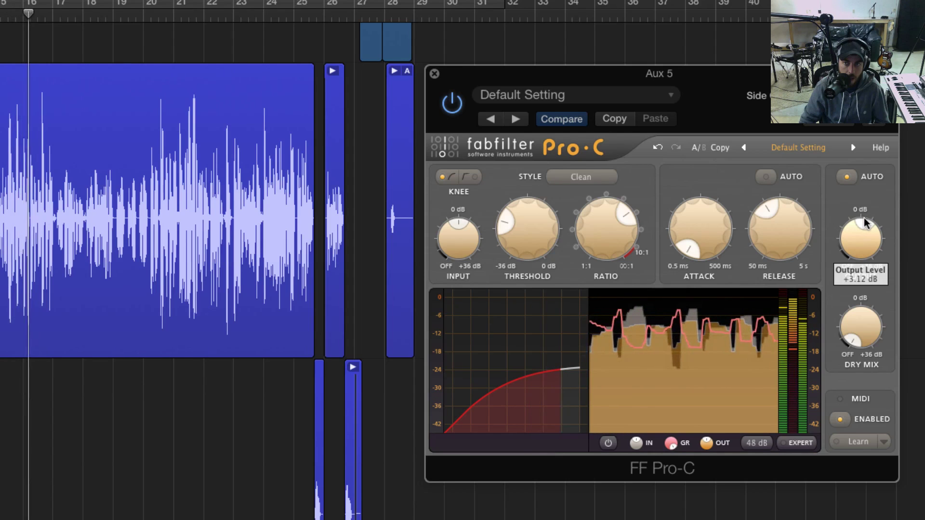
left_click_drag(583, 241, 610, 185)
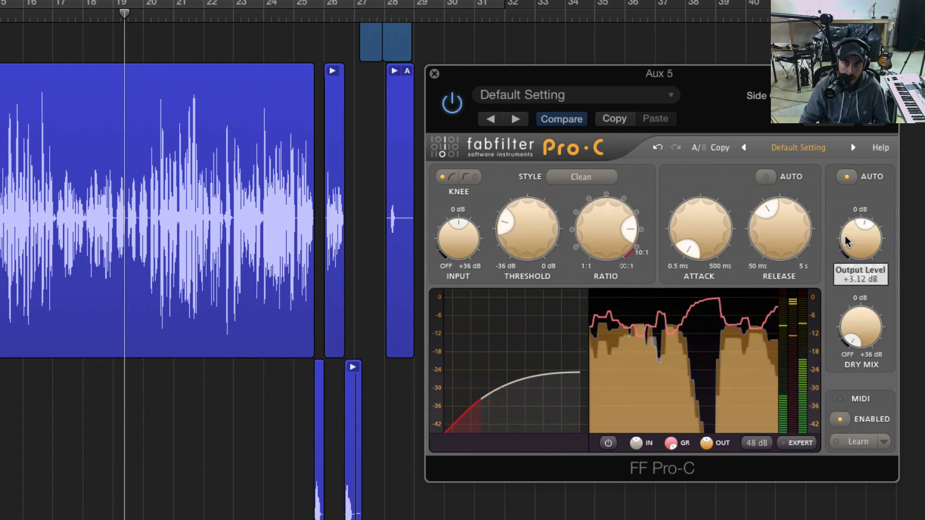
mouse_move(846, 240)
left_mouse_down()
mouse_move(848, 228)
mouse_move(852, 234)
left_mouse_up()
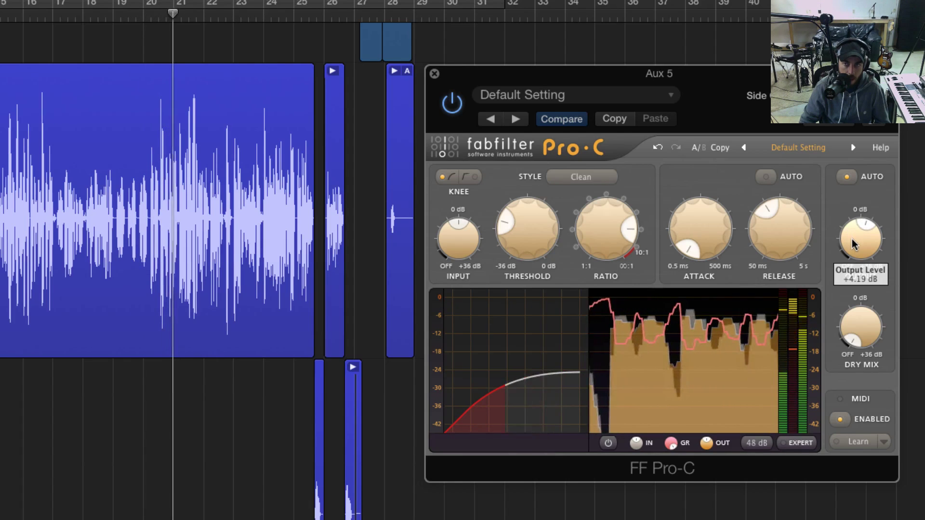
Step: Raise the threshold to about -23.4 dB, replay the vocal, and lower the threshold slightly while listening
mouse_move(506, 234)
left_mouse_down()
mouse_move(506, 211)
mouse_move(505, 226)
left_mouse_up()
key("space")
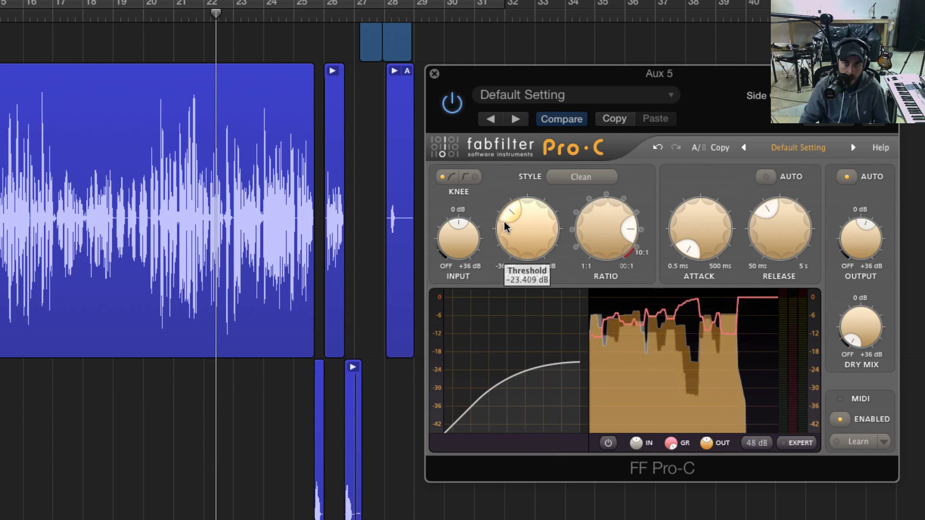
key("space")
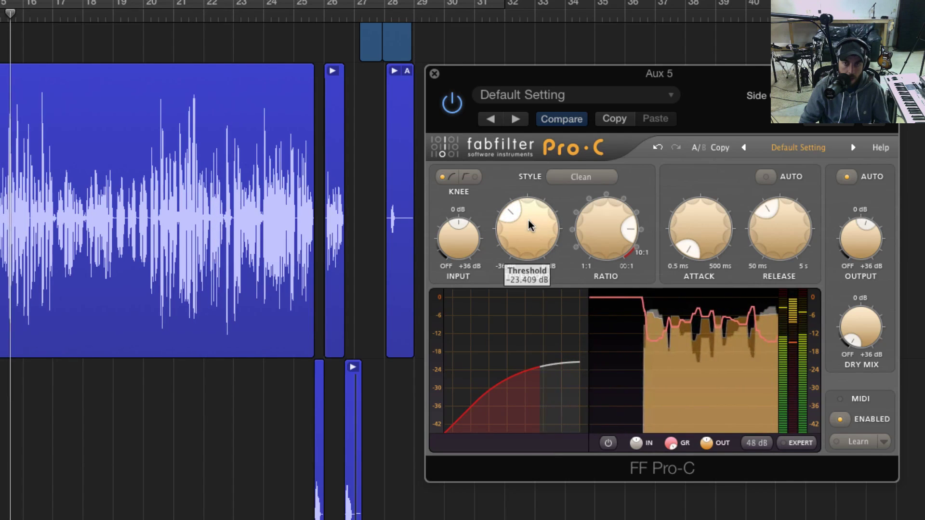
left_click_drag(528, 227, 527, 241)
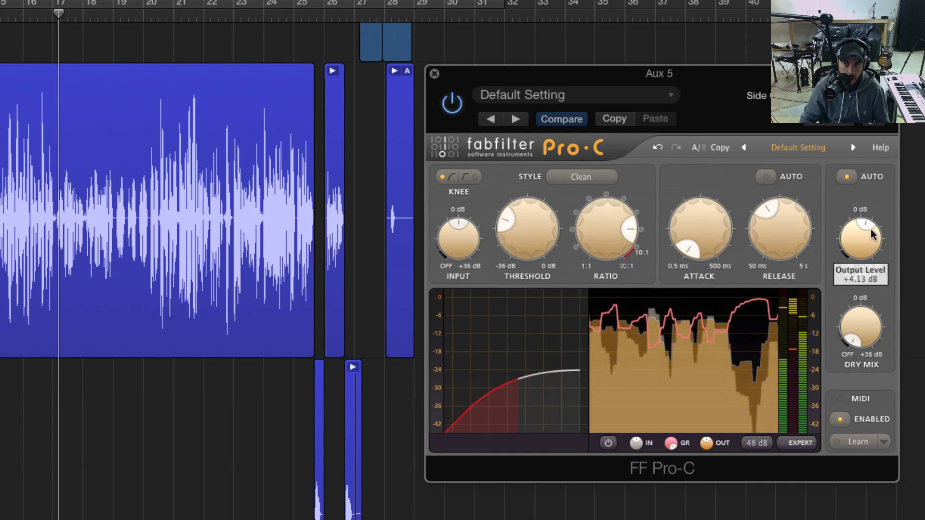
Step: Reduce the output level to about +3 dB and check the mixer levels while the vocal plays
left_click_drag(863, 243, 866, 245)
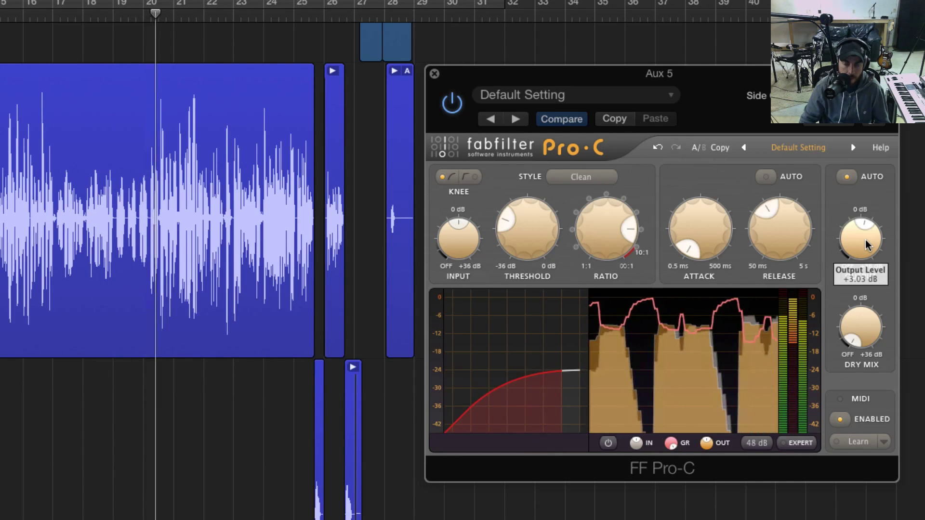
key("x")
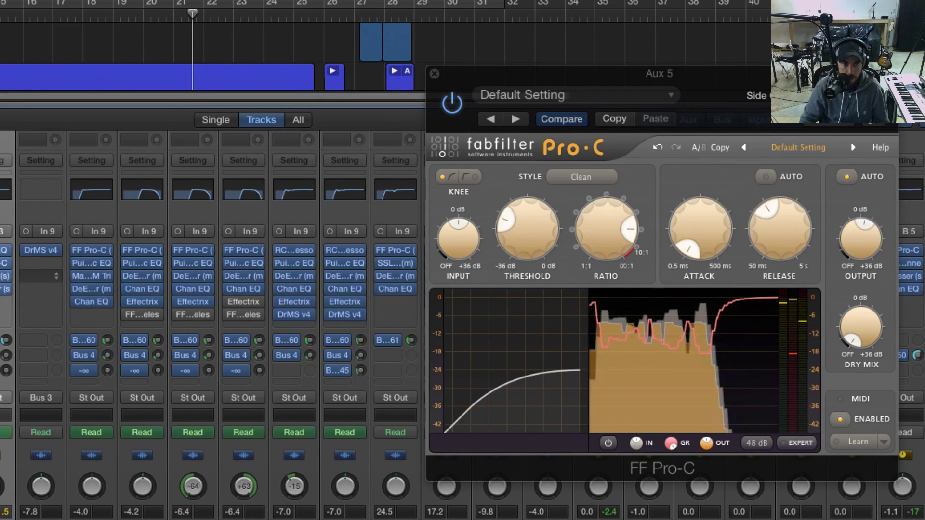
key("x")
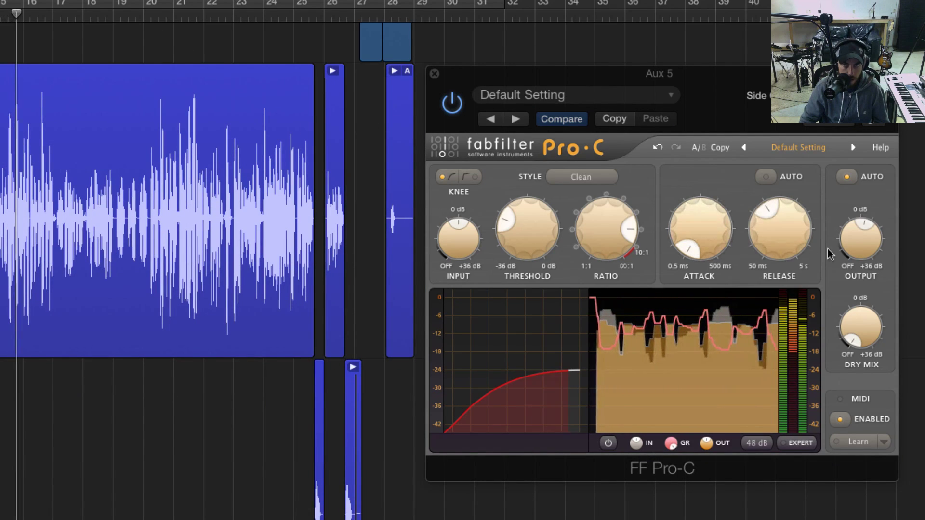
mouse_move(845, 251)
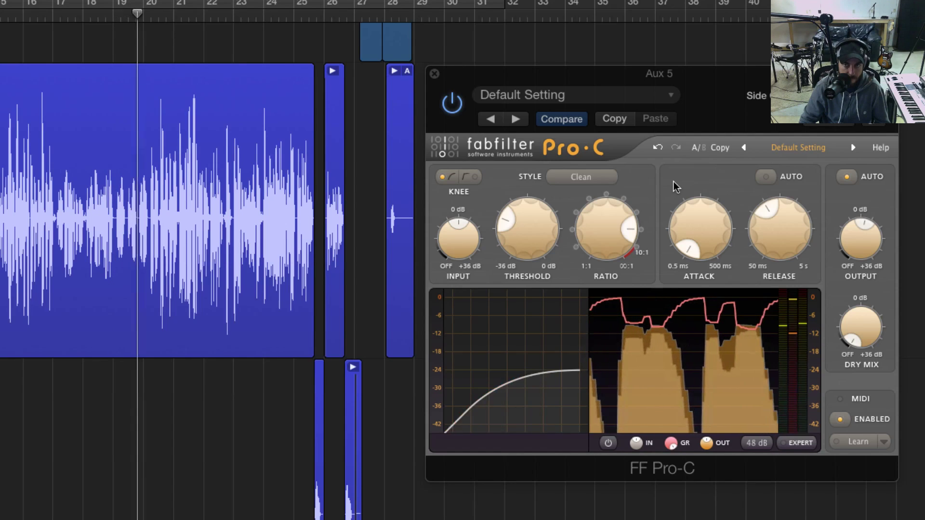
mouse_move(706, 249)
mouse_move(777, 217)
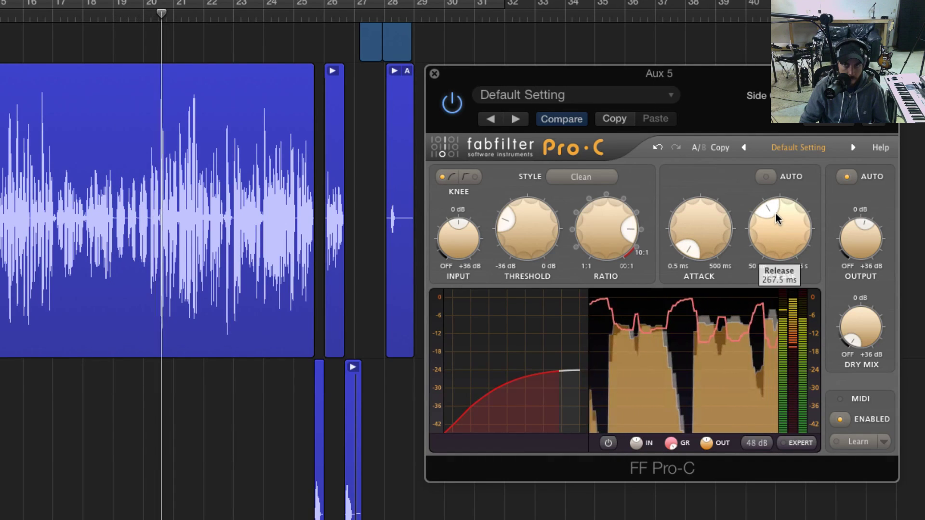
Step: Lengthen the compressor's release above 267 ms and shift the plug-in window slightly upward
left_click_drag(775, 213, 775, 212)
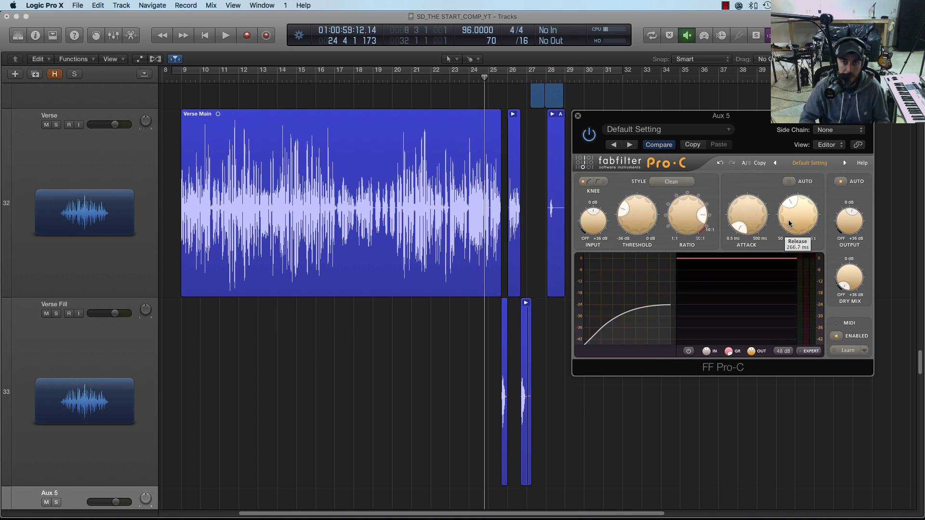
left_click_drag(789, 220, 787, 211)
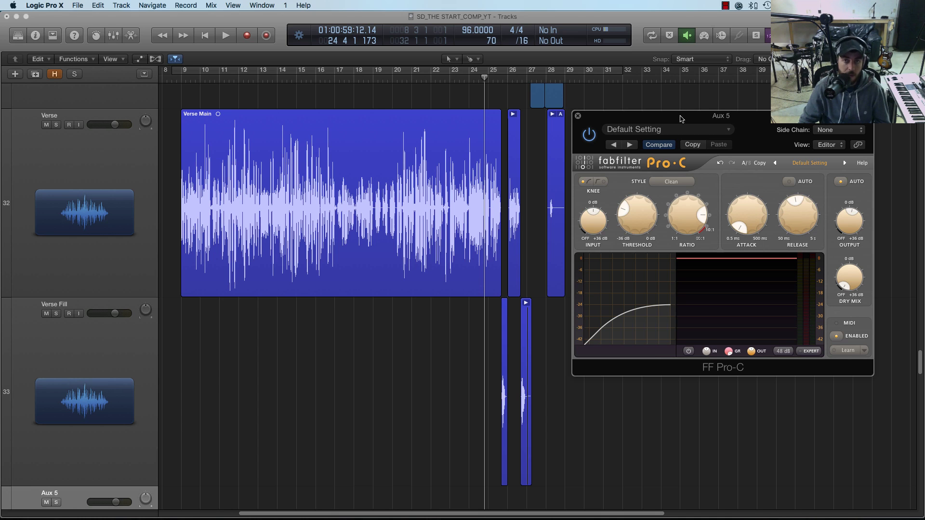
left_click_drag(681, 115, 680, 113)
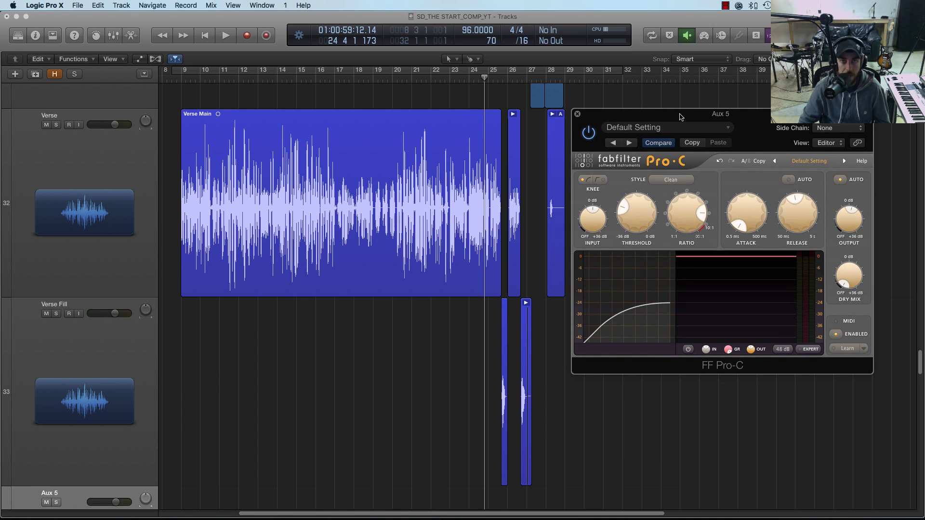